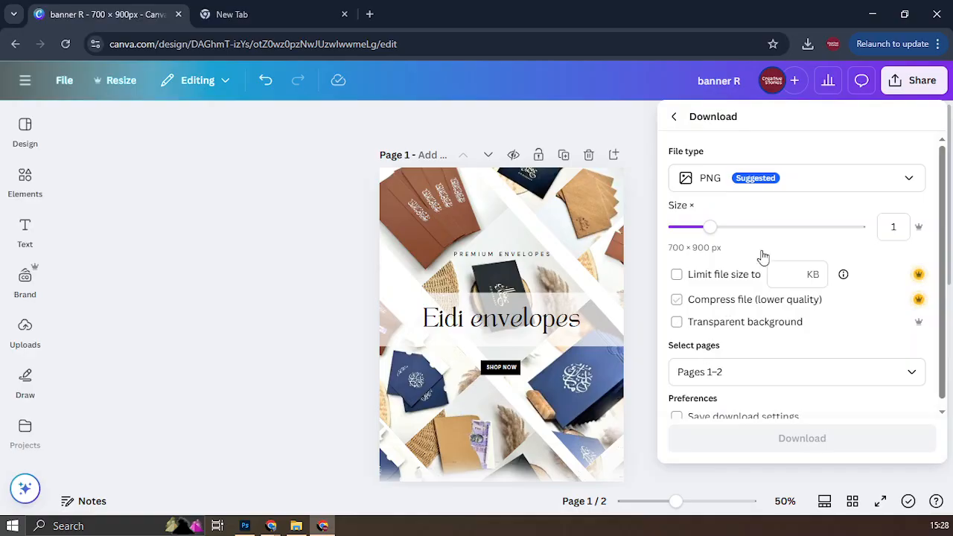
Step: Set the banner's download file type to SVG
click(857, 179)
scroll(780, 382, down, 1)
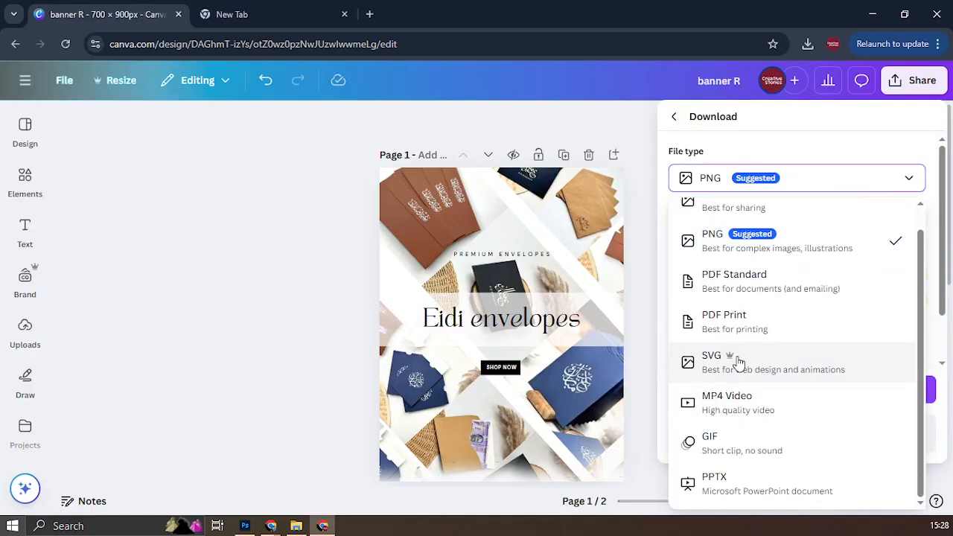
click(743, 366)
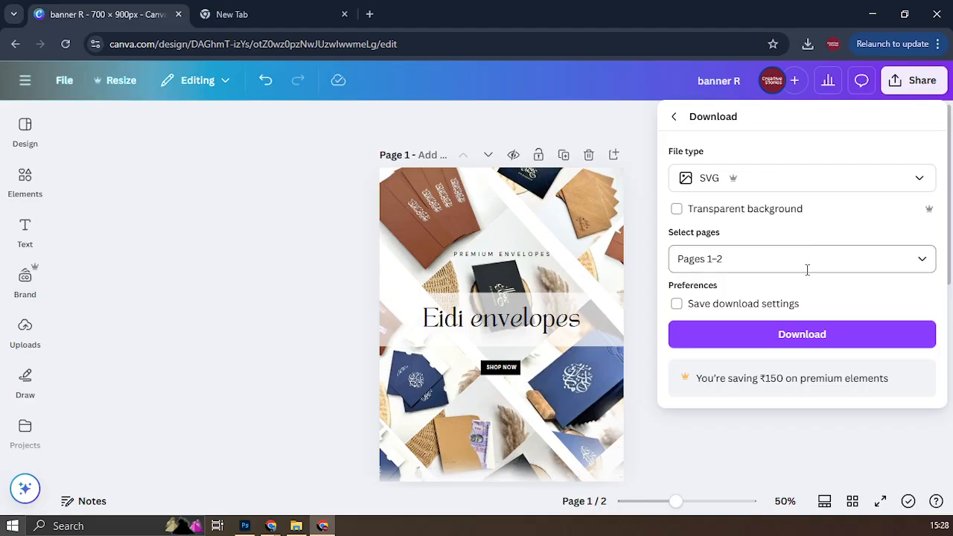
Step: Open the Photopea website, photopea.com, in the empty browser tab
click(288, 22)
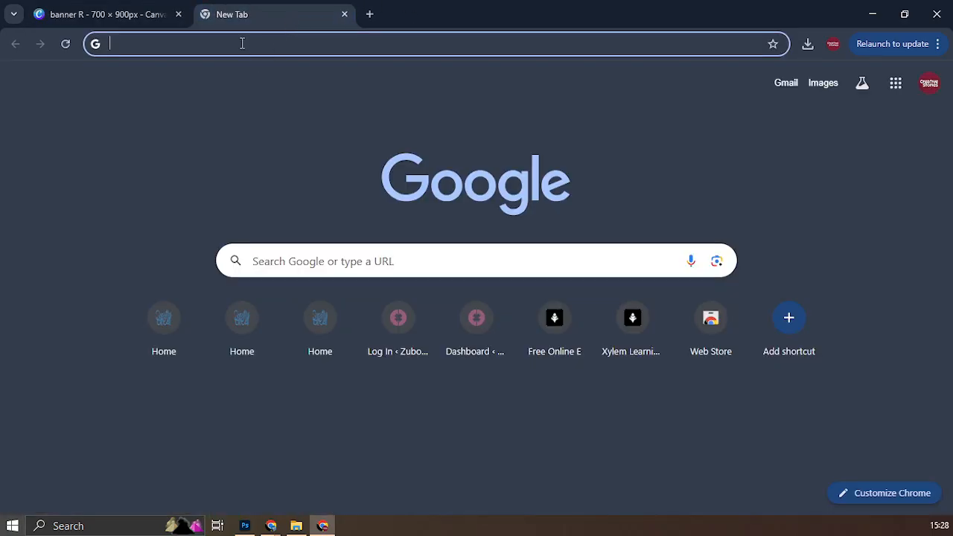
text(photopea)
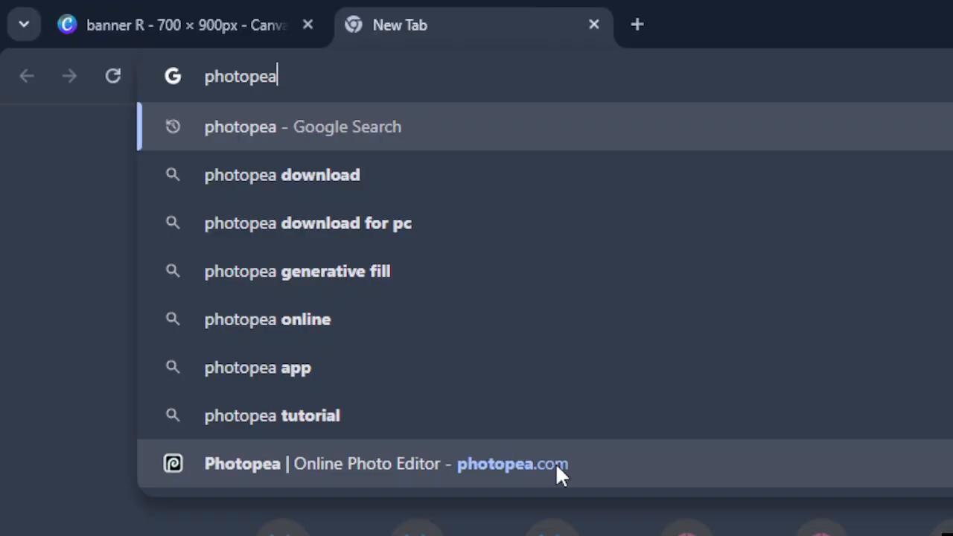
click(558, 466)
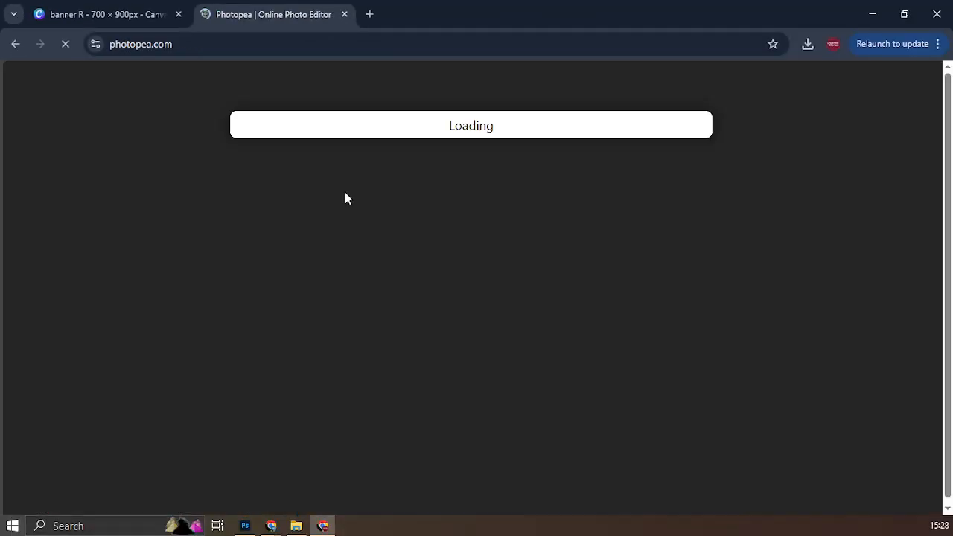
Step: Bring the exported file 1 from the Downloads folder into Photopea as an open document
click(301, 523)
click(111, 84)
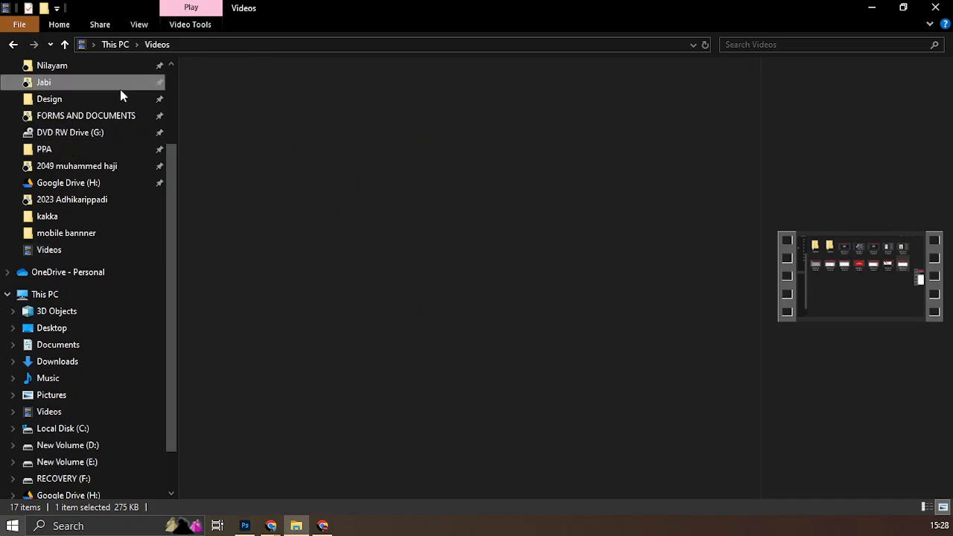
click(92, 110)
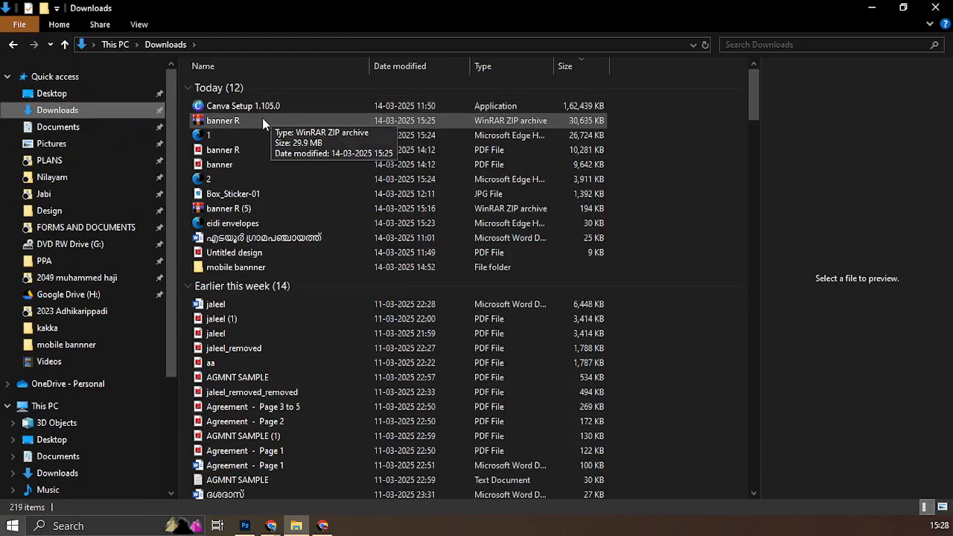
click(210, 136)
drag(208, 135, 505, 364)
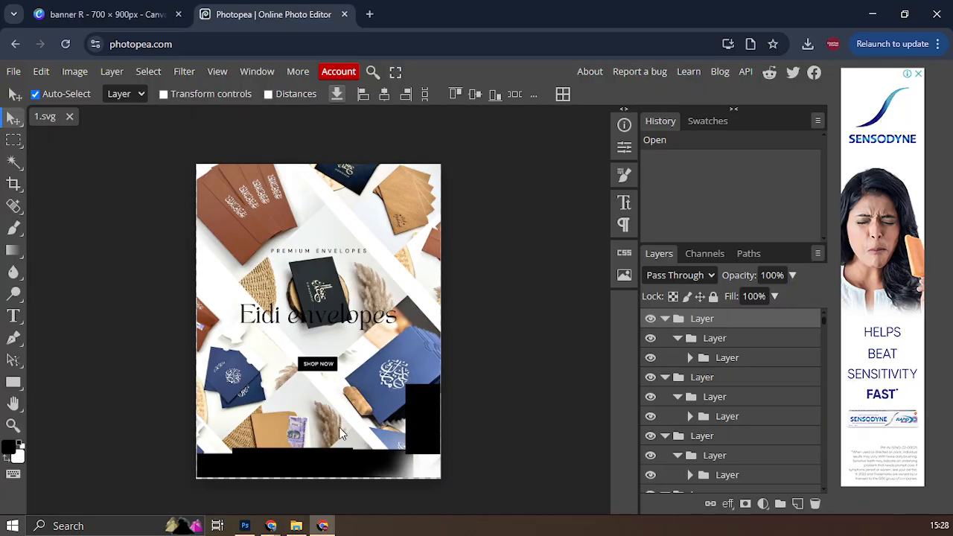
Step: Move the black square off the blue envelope image near the banner's lower right corner and undo the extra move
scroll(343, 435, down, 3)
drag(431, 324, 397, 320)
key(ctrl+z)
scroll(339, 237, up, 4)
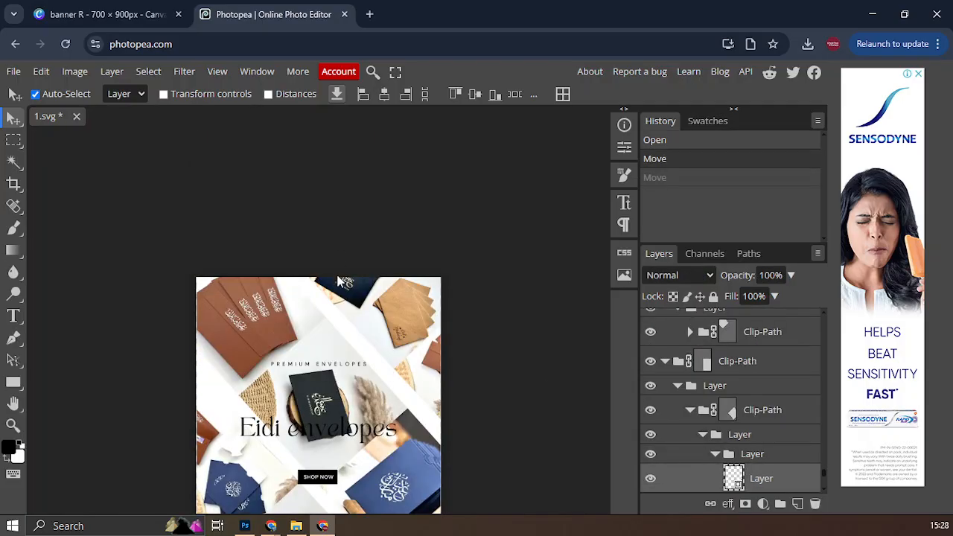
Step: Look through the imported layers and select the image layer of the central black envelope
scroll(734, 446, down, 2)
scroll(734, 448, down, 1)
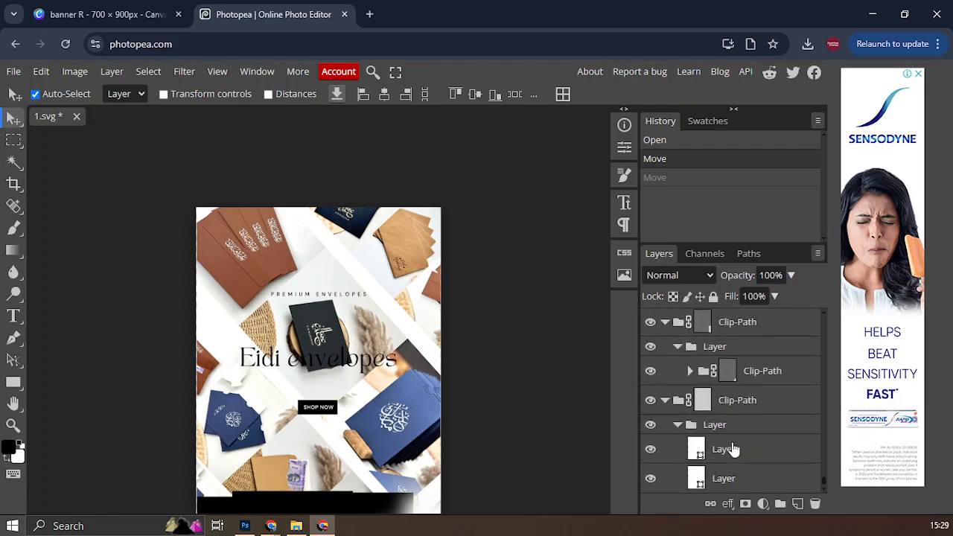
scroll(733, 448, up, 1)
click(354, 350)
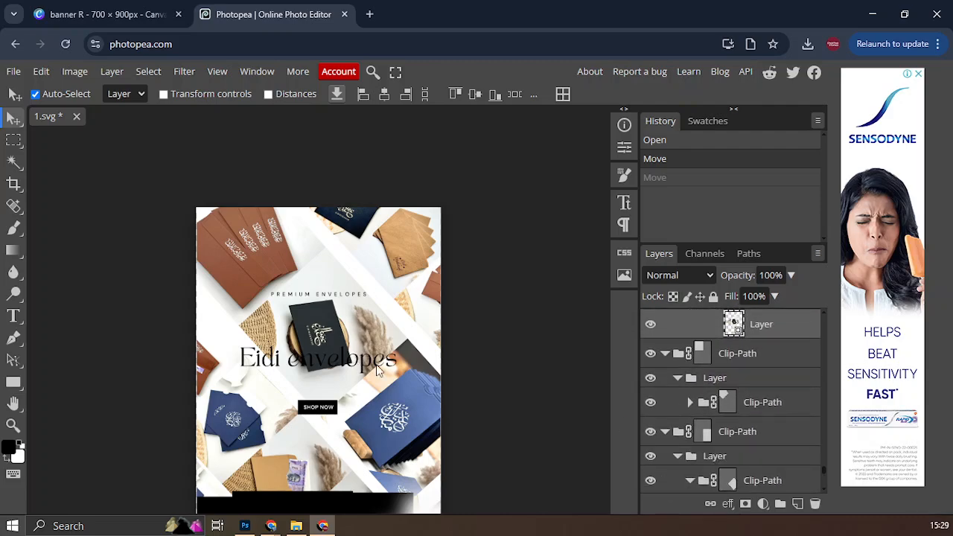
Step: Check the original banner in Canva for comparison and return to Photopea
click(118, 16)
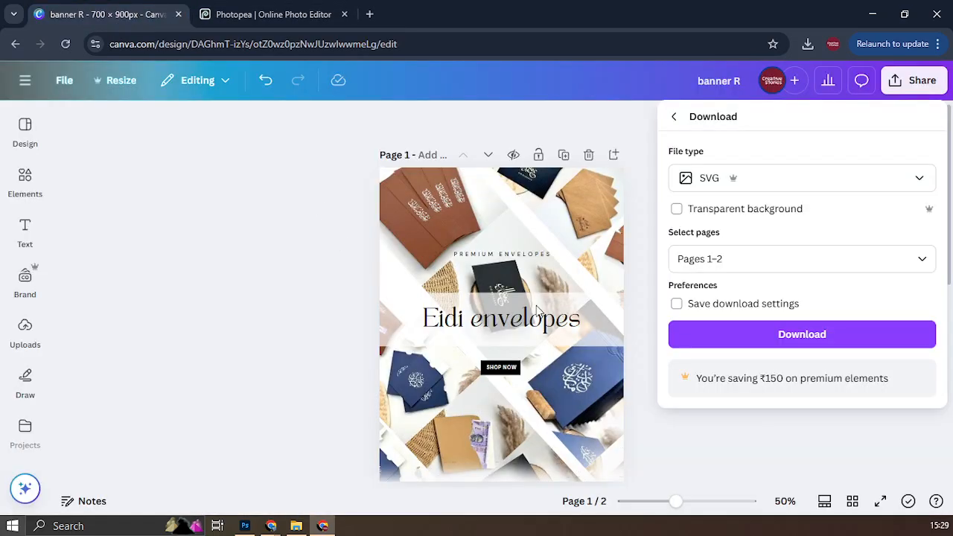
key(Escape)
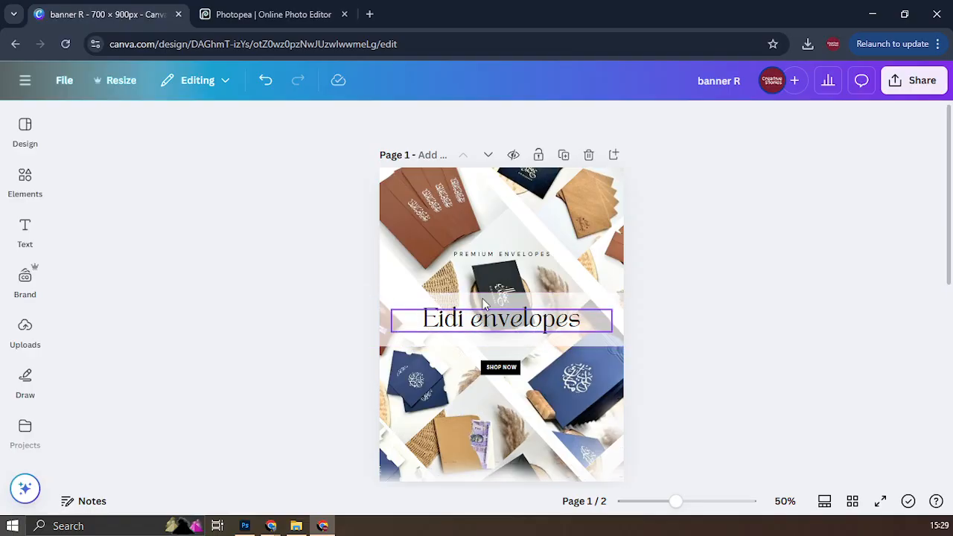
click(286, 15)
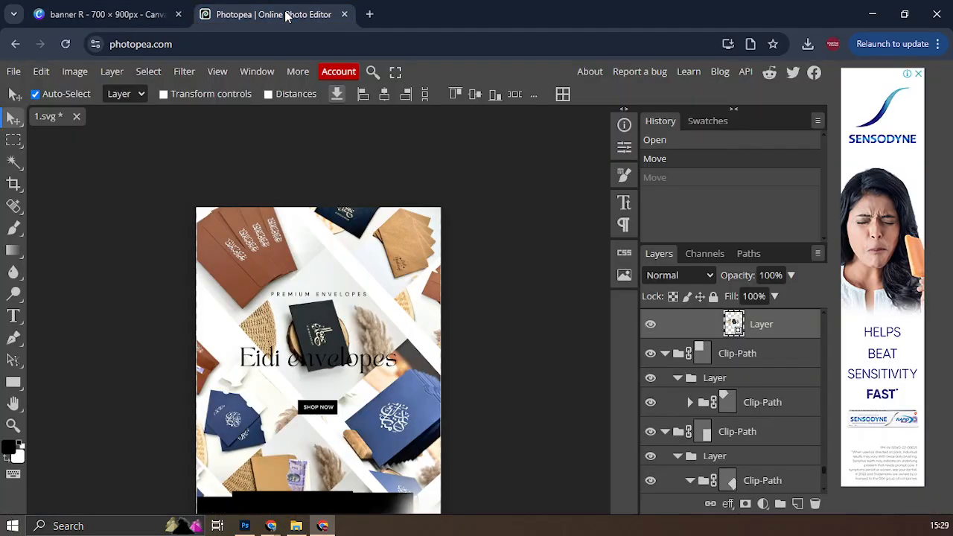
Step: Delete the black background shape behind the SHOP NOW text
scroll(359, 389, down, 2)
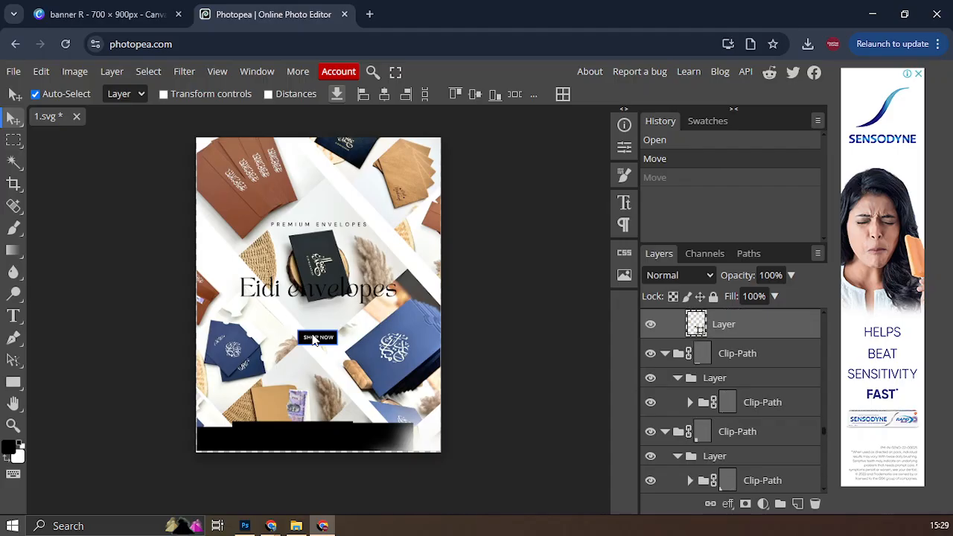
key(Delete)
Step: Try moving a single letter of the "Eidi envelopes" heading, and undo the move
drag(289, 294, 262, 295)
key(ctrl+z)
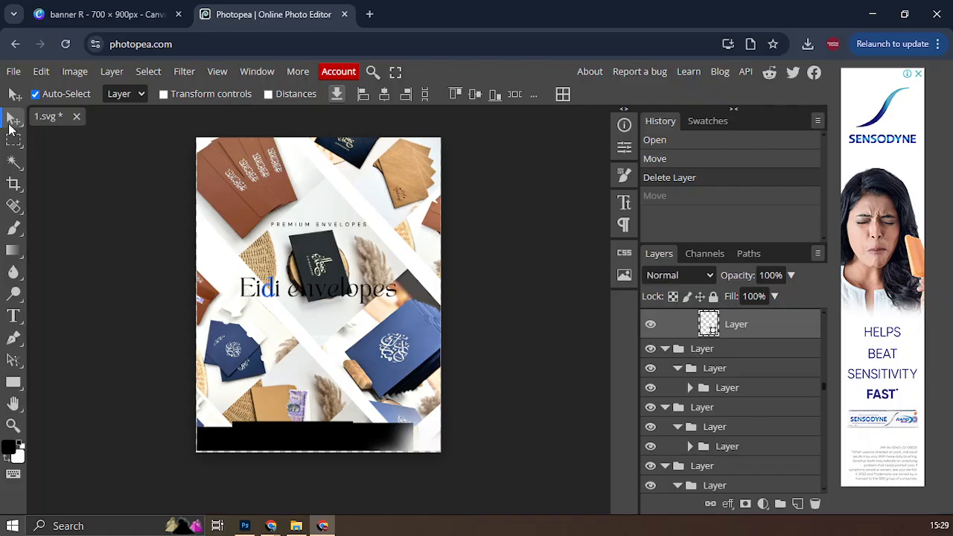
click(13, 161)
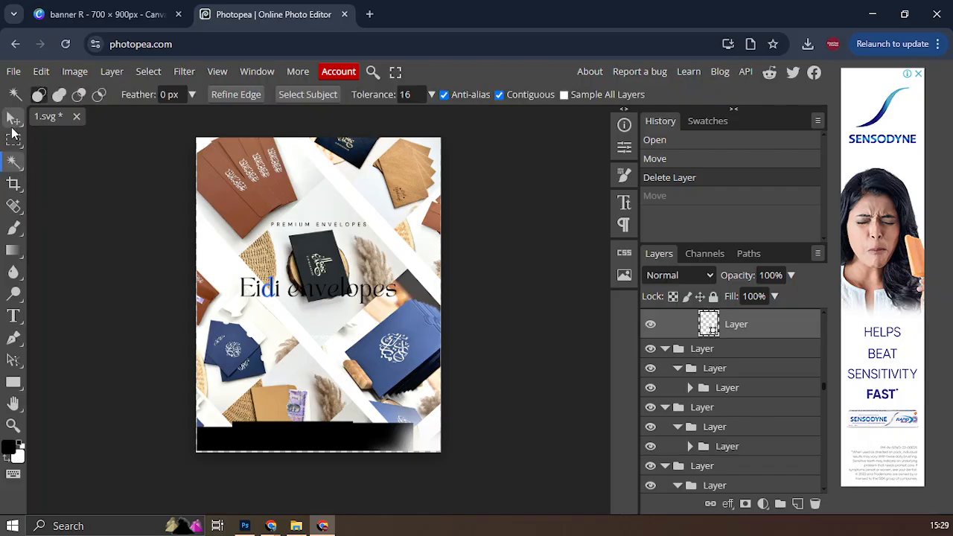
click(13, 121)
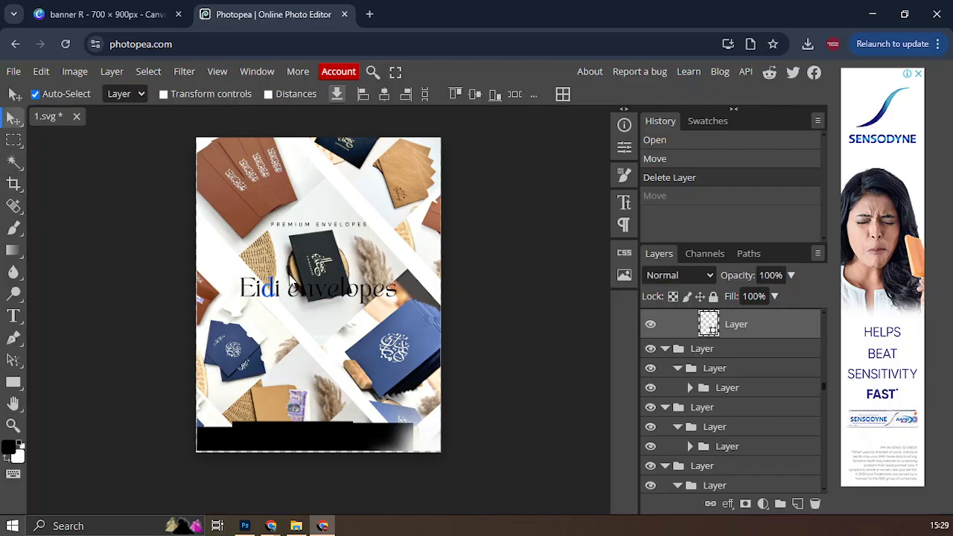
click(209, 306)
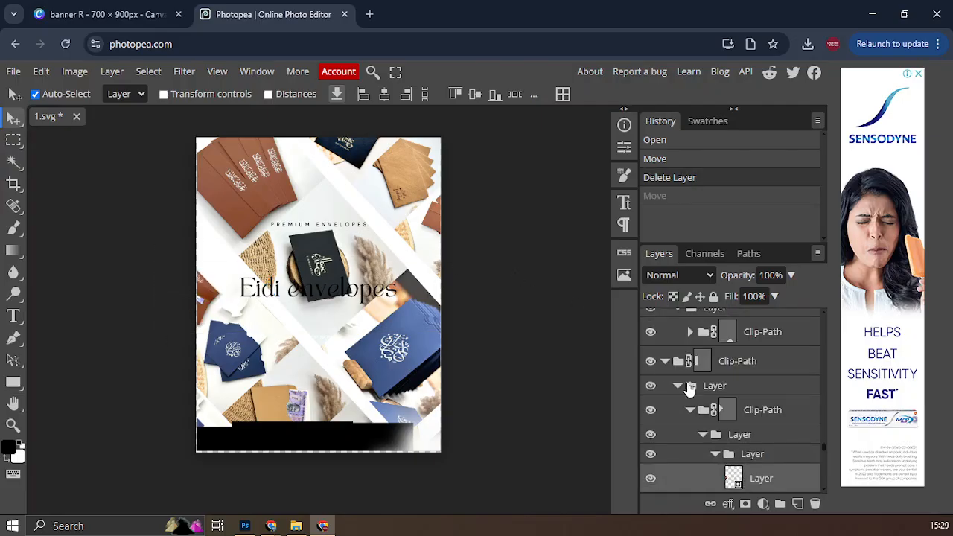
drag(245, 290, 265, 296)
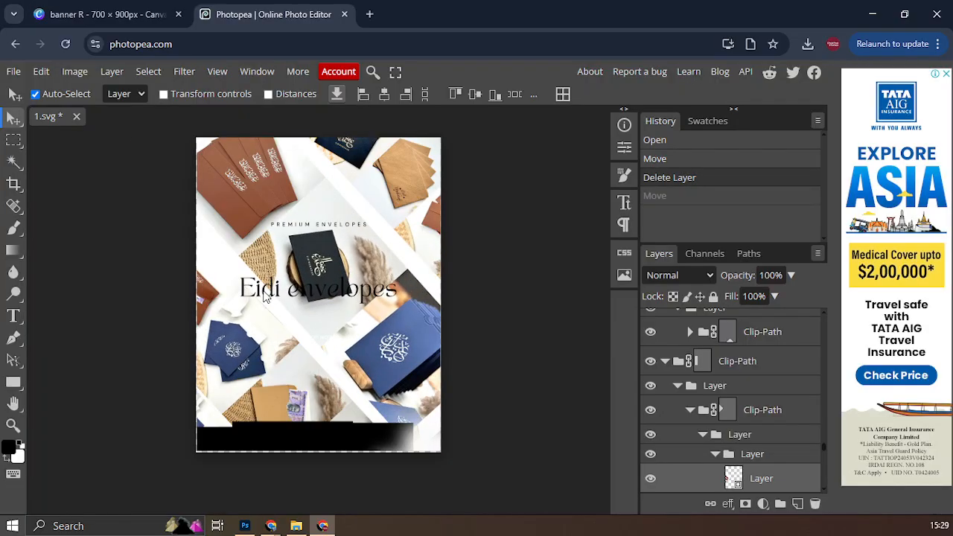
Step: Try repositioning the image layer with the white cup below the heading, and undo the attempts
key(ctrl+plus)
key(ctrl+plus)
key(ctrl+plus)
scroll(264, 291, up, 2)
scroll(264, 291, down, 2)
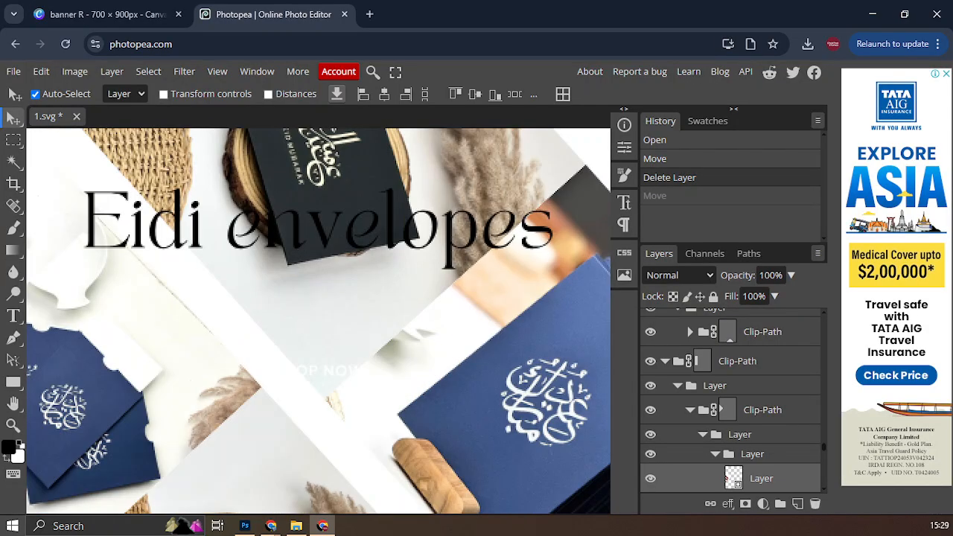
drag(78, 275, 159, 345)
key(ctrl+minus)
key(ctrl+minus)
key(ctrl+z)
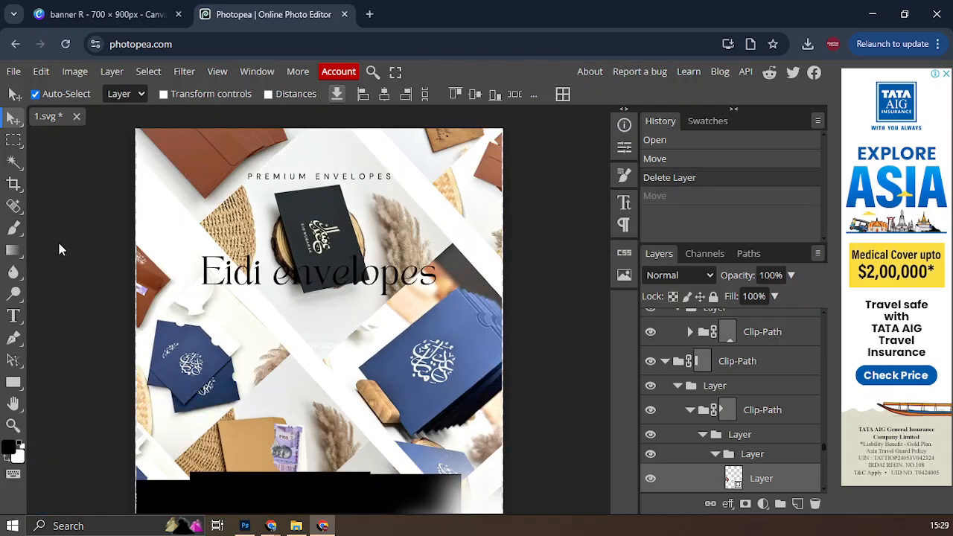
click(15, 140)
click(16, 119)
drag(190, 306, 111, 342)
key(ctrl+z)
Step: Create a new project from the Youtube Profile preset, 800 x 800 px, with a white background
click(13, 72)
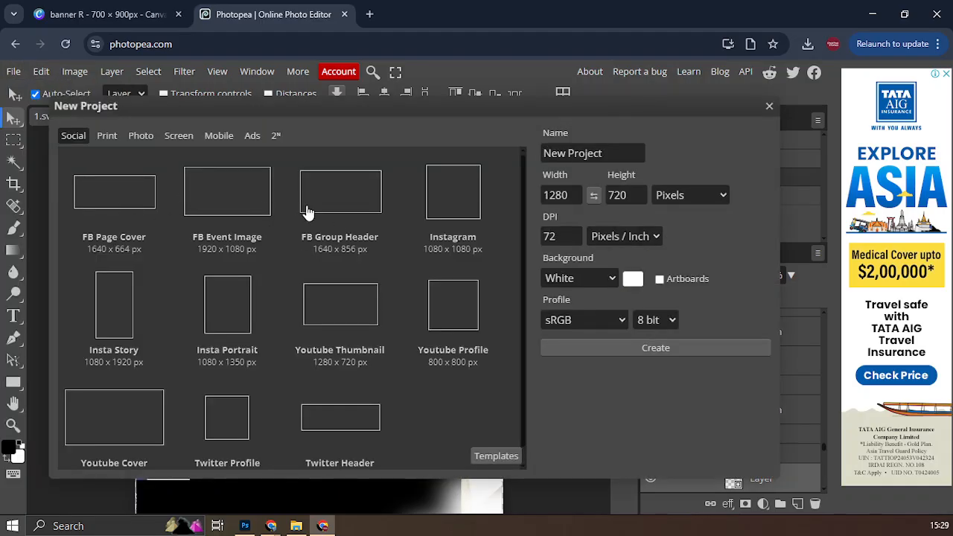
click(353, 184)
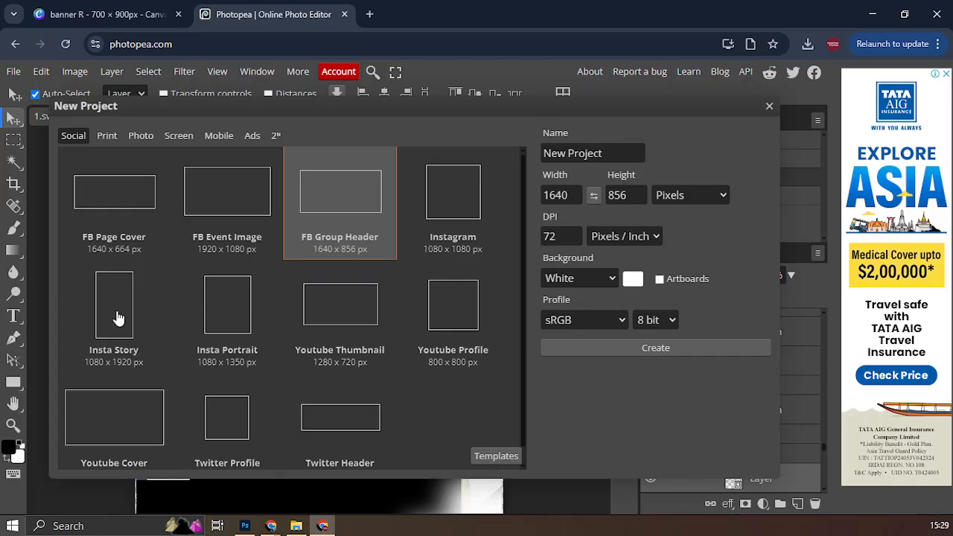
click(442, 320)
click(656, 348)
Step: Duplicate the heading and image layers from 1.svg into the new project and position them on the white canvas
key(ctrl+v)
click(218, 152)
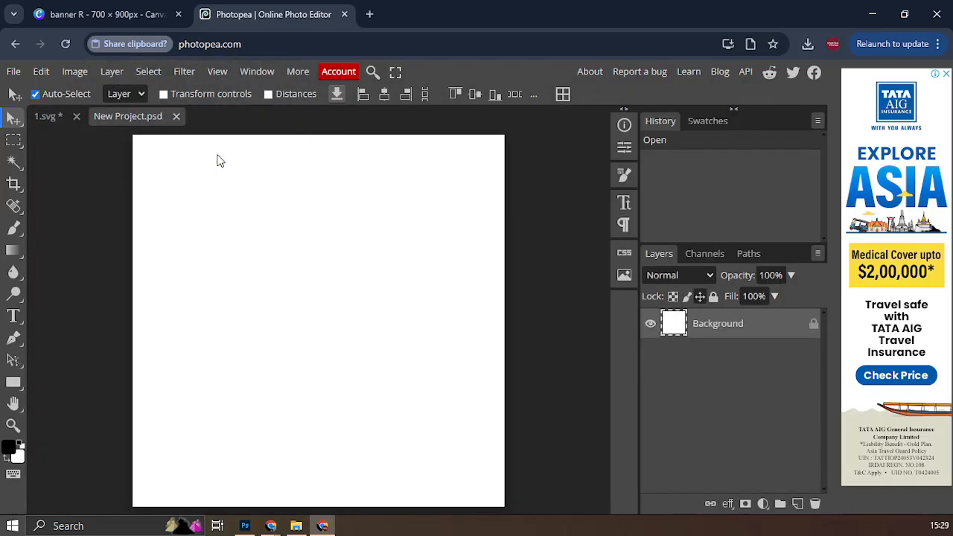
key(ctrl+minus)
drag(310, 241, 344, 263)
Step: Delete the copied image layers around the heading, leaving the blue envelope picture at the lower left
click(14, 140)
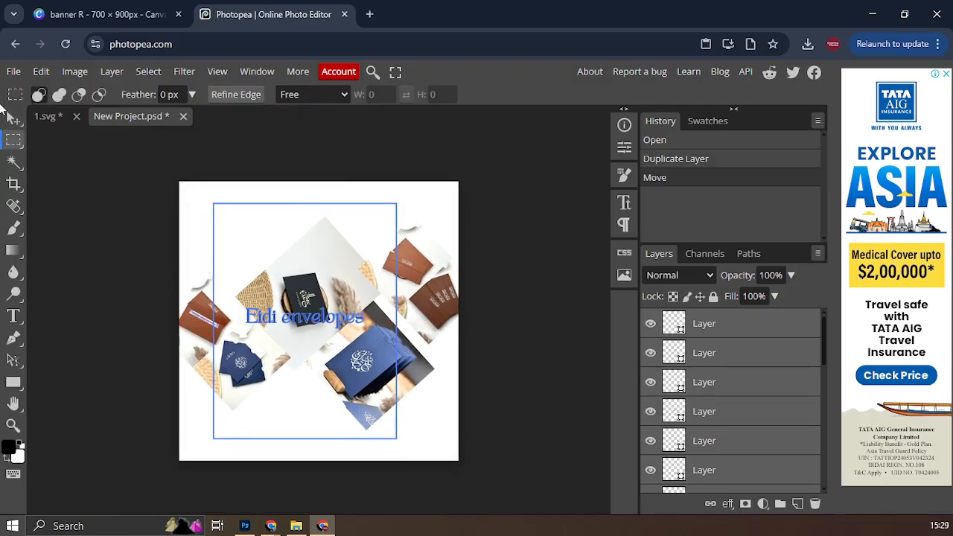
click(11, 117)
drag(422, 190, 395, 410)
key(Delete)
drag(395, 182, 186, 274)
key(Delete)
Step: Delete the remaining blue envelope image layer and select all the letter layers of the "Eidi envelopes" heading
drag(313, 418, 190, 343)
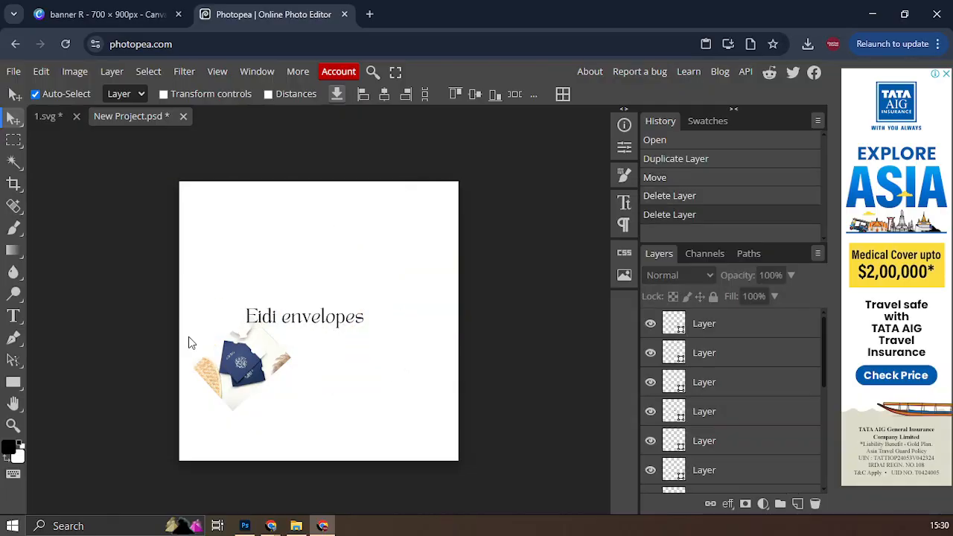
drag(270, 386, 257, 350)
key(Delete)
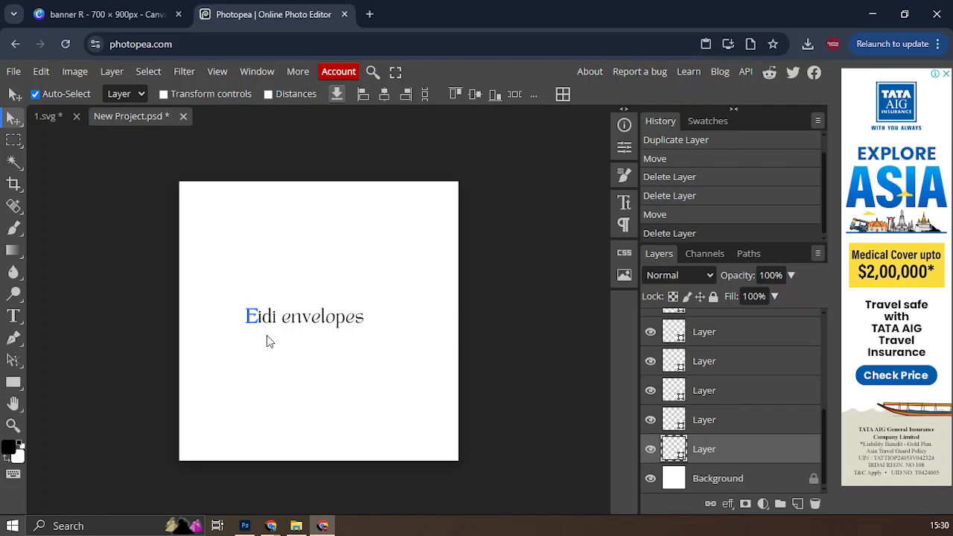
click(334, 387)
drag(228, 297, 392, 372)
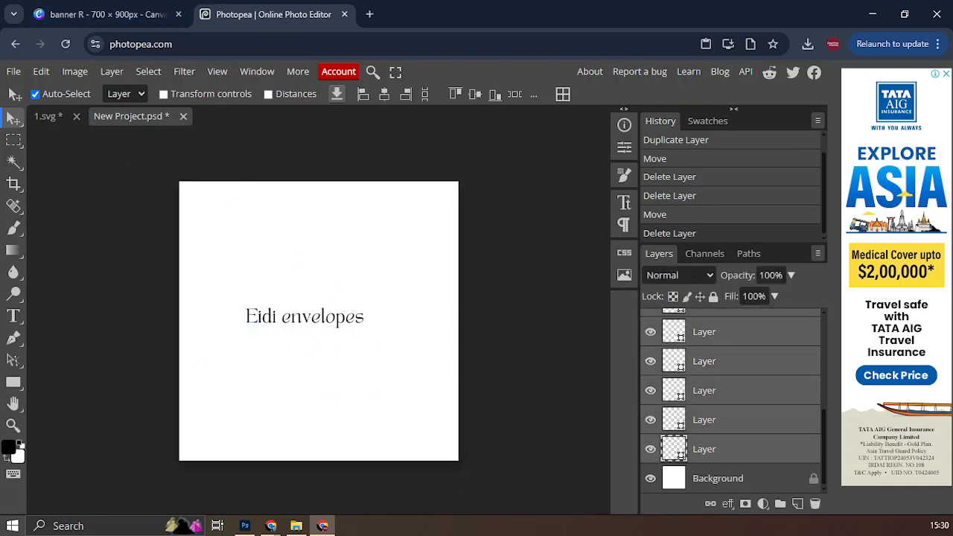
Step: Create a new project 8 cm wide and 2 cm high with a transparent background
click(13, 71)
click(27, 91)
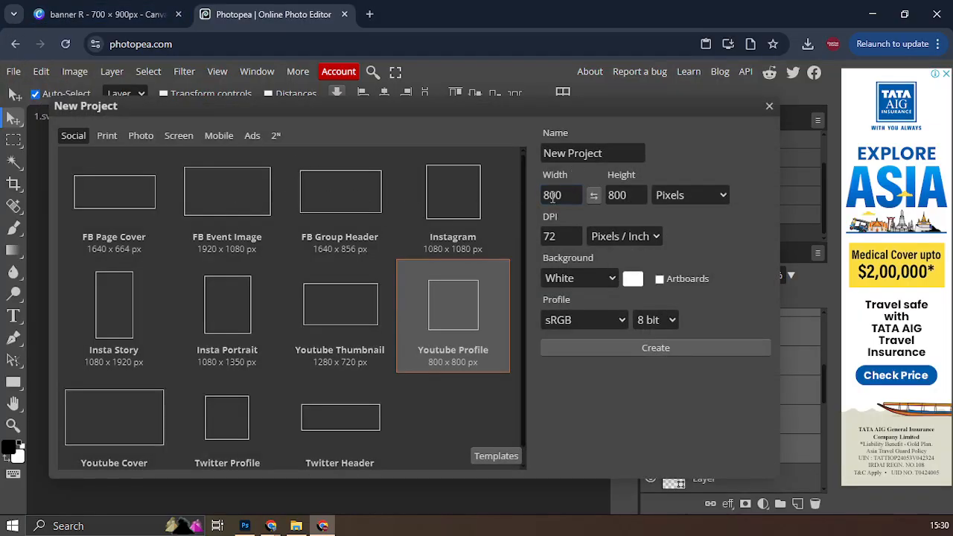
click(689, 195)
click(709, 253)
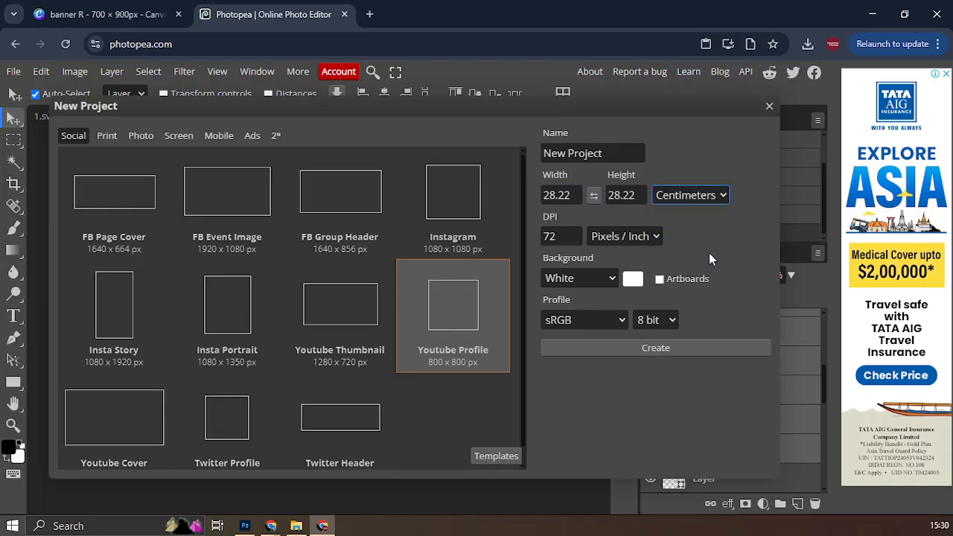
double_click(563, 197)
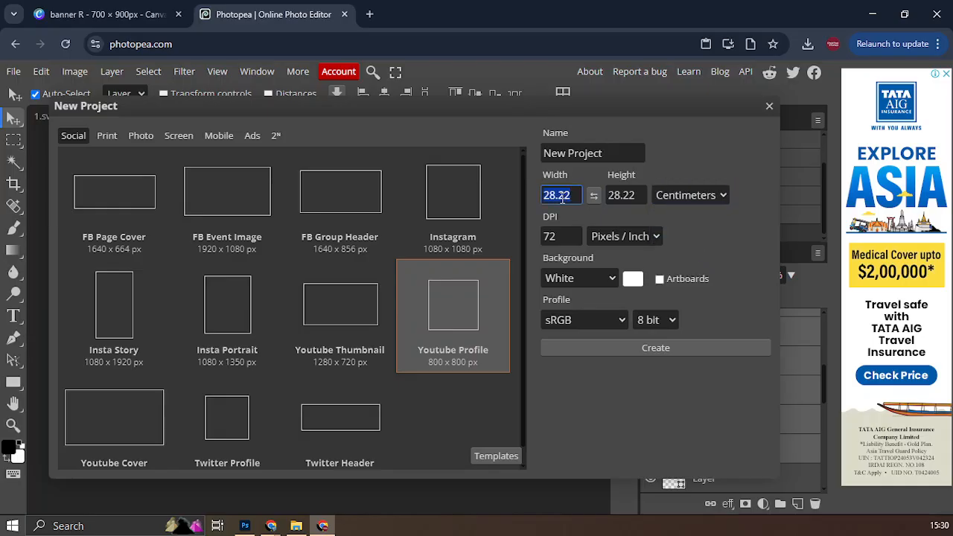
text(8)
double_click(629, 196)
text(2)
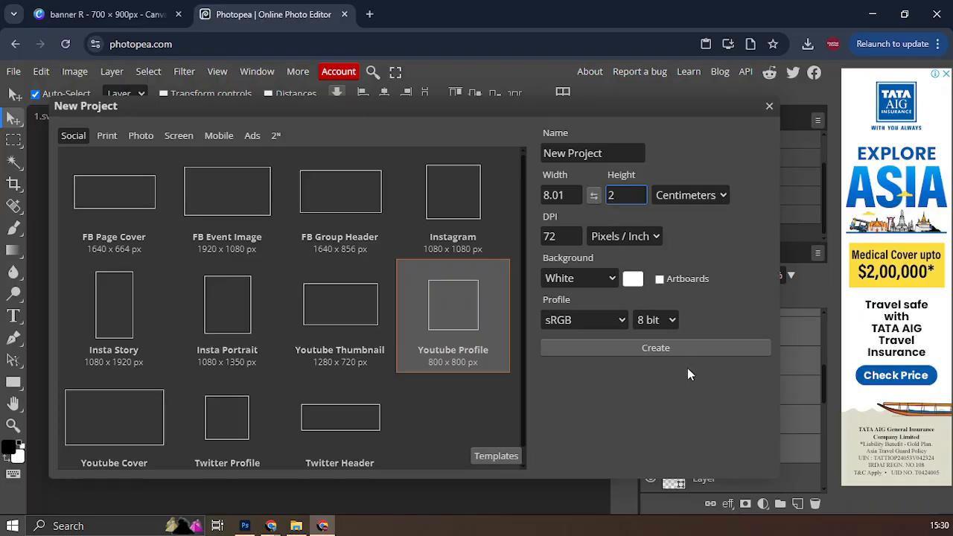
click(596, 279)
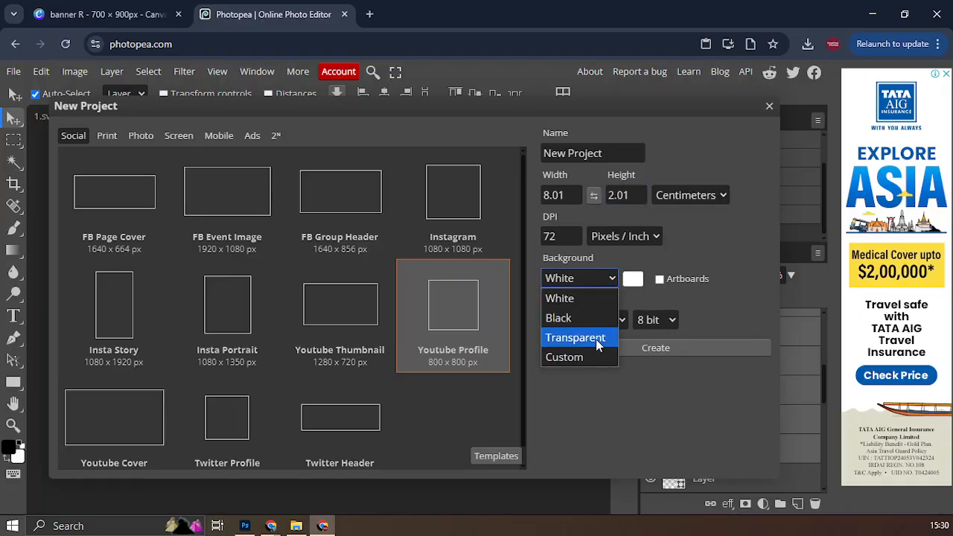
click(595, 339)
click(651, 349)
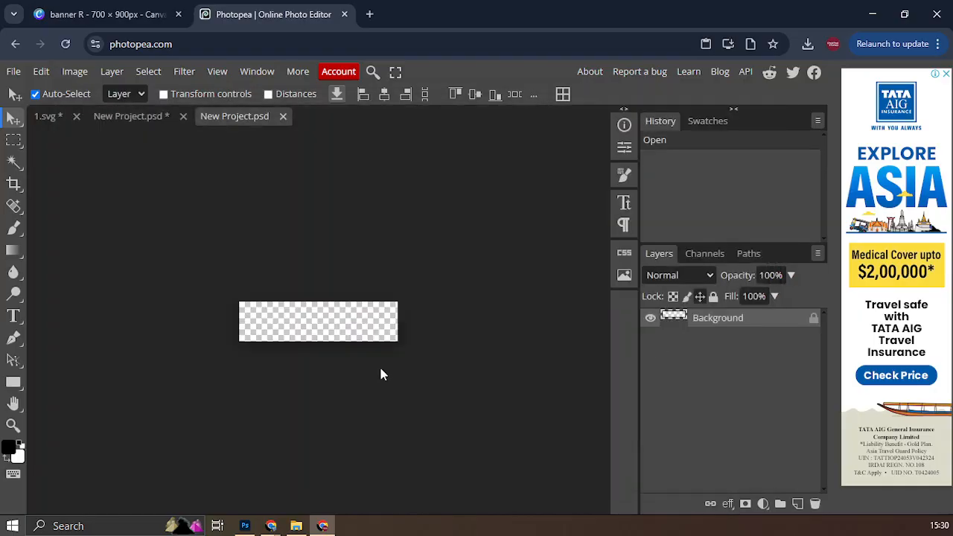
Step: Paste the copied "Eidi envelopes" letter layers into the transparent project and move them onto the canvas
key(ctrl+v)
key(ctrl+minus)
key(ctrl+minus)
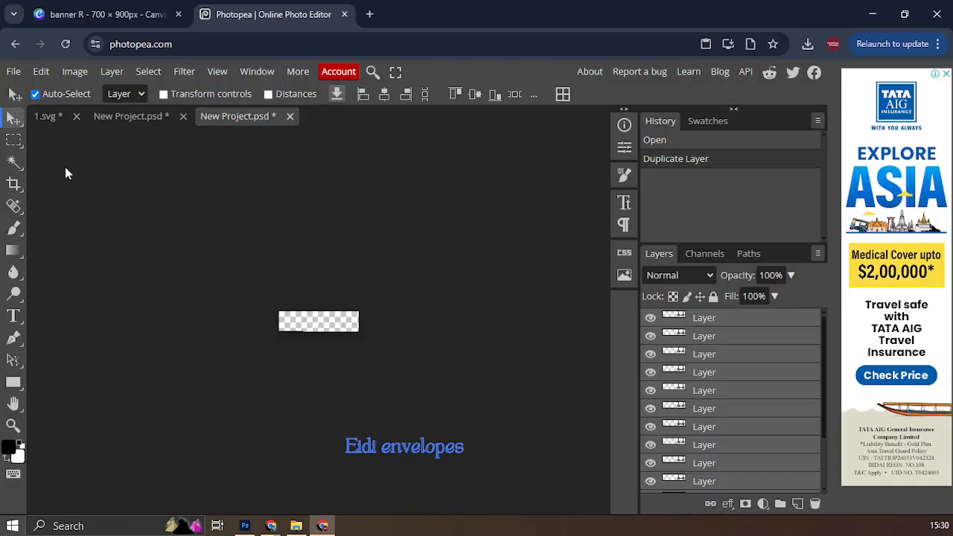
drag(395, 453, 313, 321)
key(ctrl+plus)
key(ctrl+plus)
key(ctrl+minus)
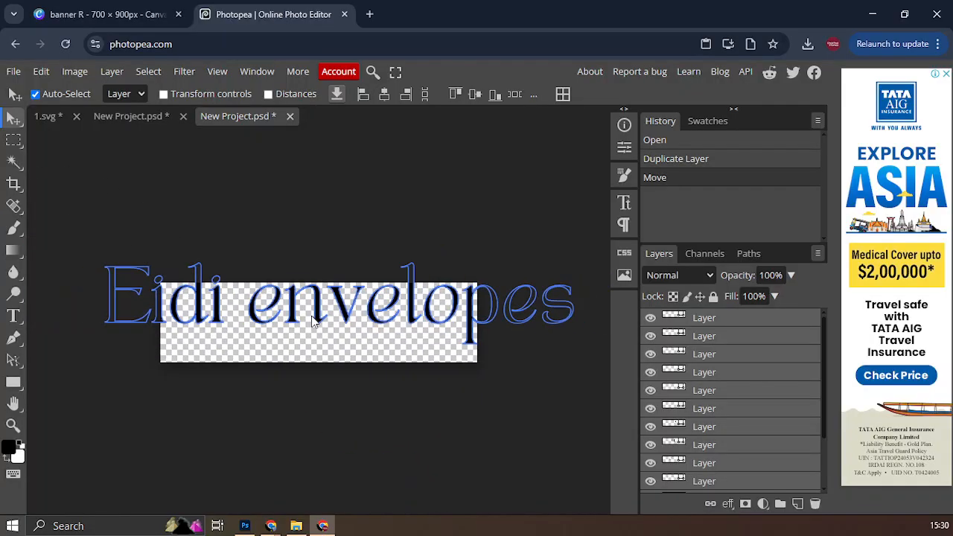
Step: Scale the "Eidi envelopes" heading to 66.75% and position it so it fits across the canvas width
click(195, 94)
drag(577, 262, 411, 290)
drag(360, 333, 424, 341)
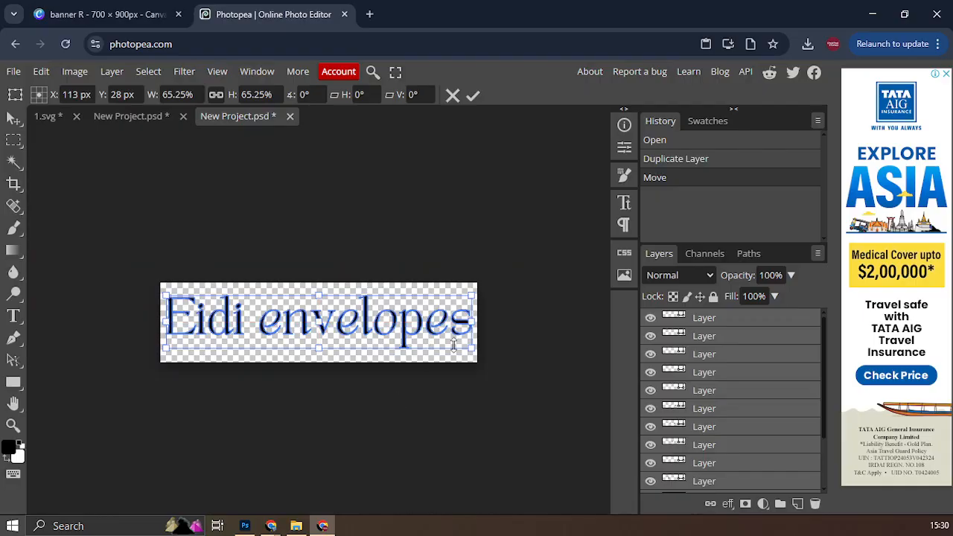
key(ctrl+plus)
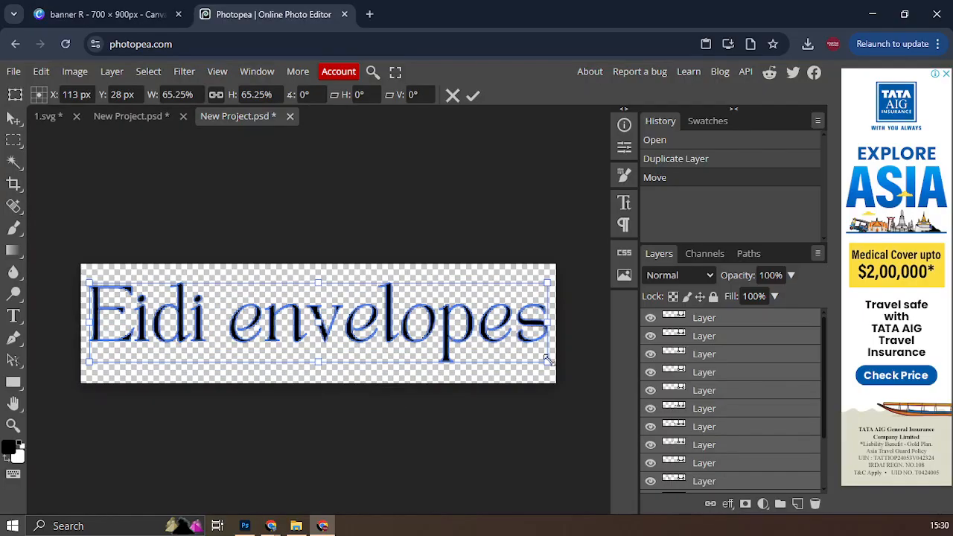
drag(547, 359, 567, 372)
drag(519, 335, 508, 333)
drag(558, 362, 529, 339)
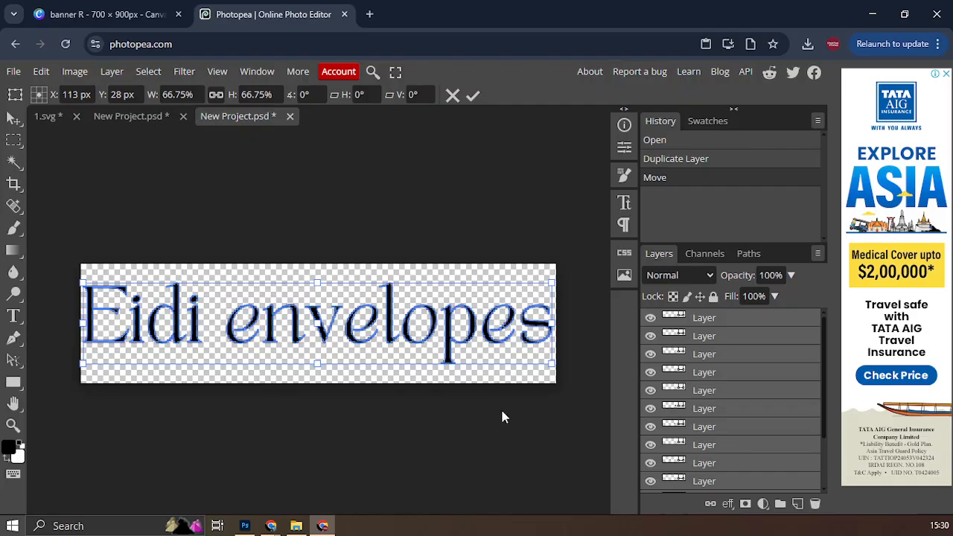
Step: Export the heading as an SVG file named "eidi envelope title" and check it in the recent downloads
click(12, 73)
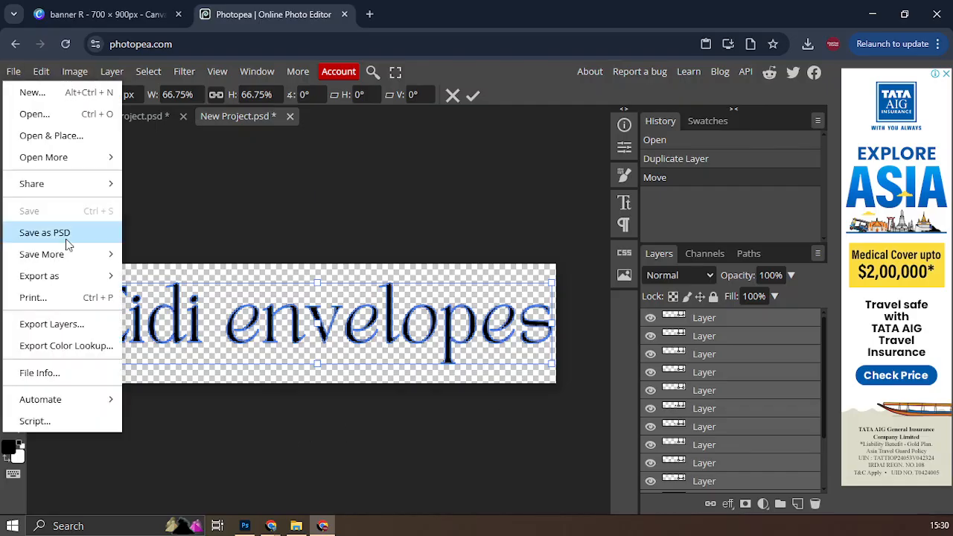
mouse_move(84, 277)
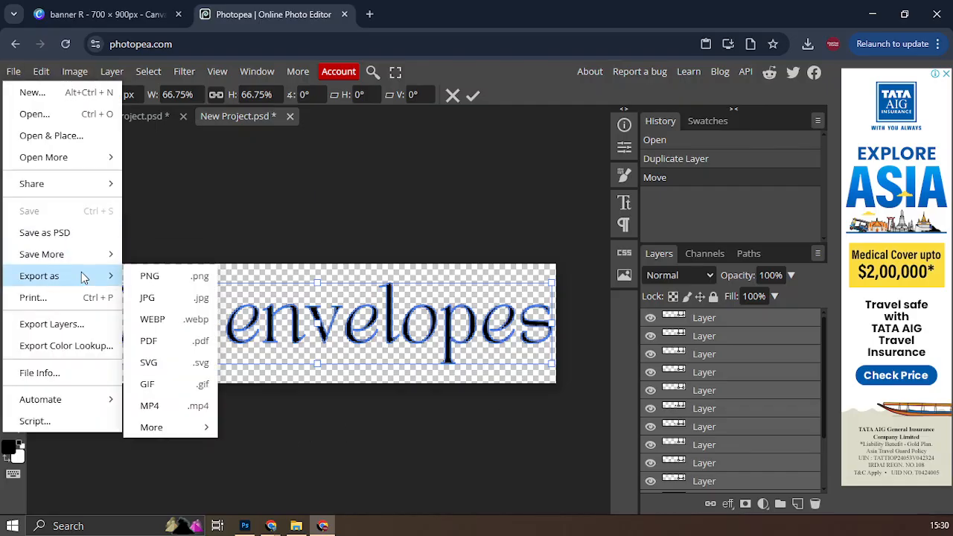
click(188, 364)
click(540, 138)
key(ctrl+a)
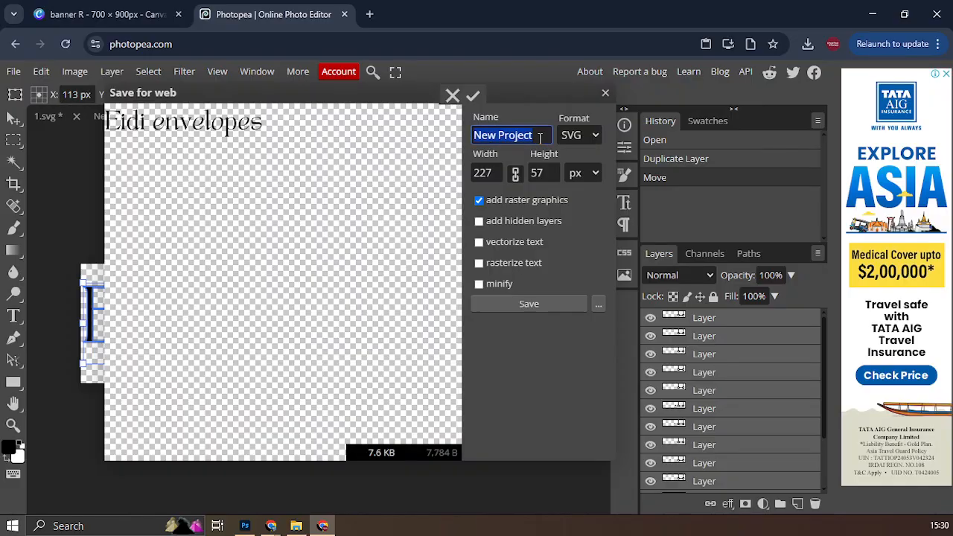
text(eidi envelop)
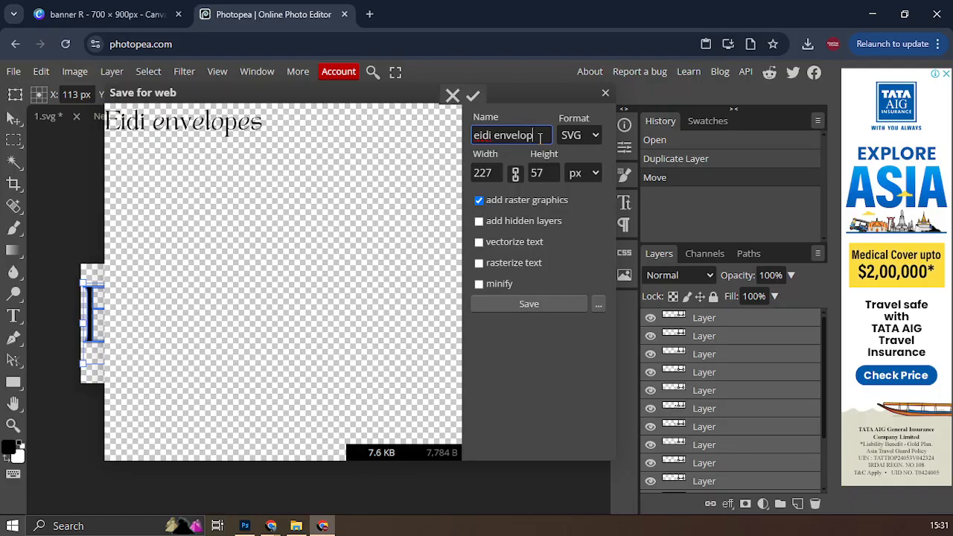
text(e title)
click(521, 298)
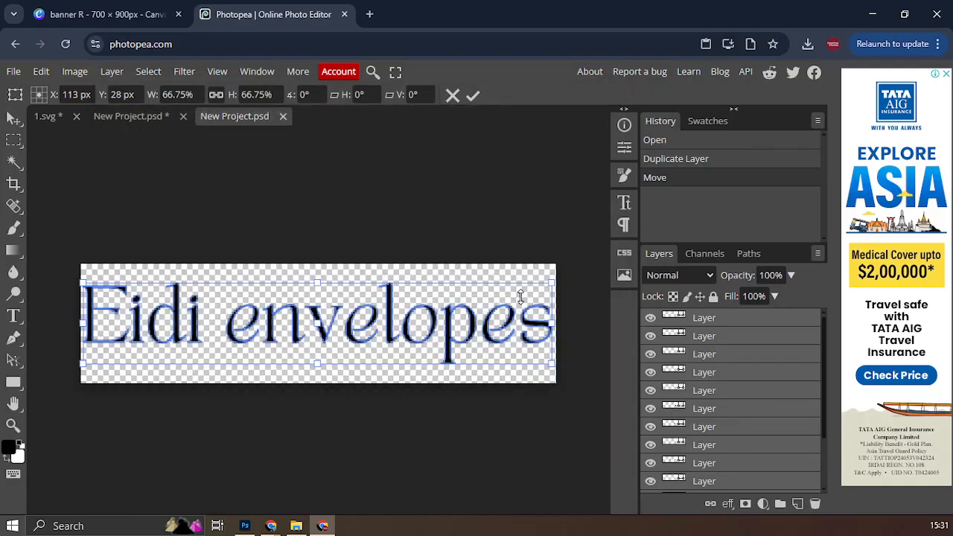
click(808, 43)
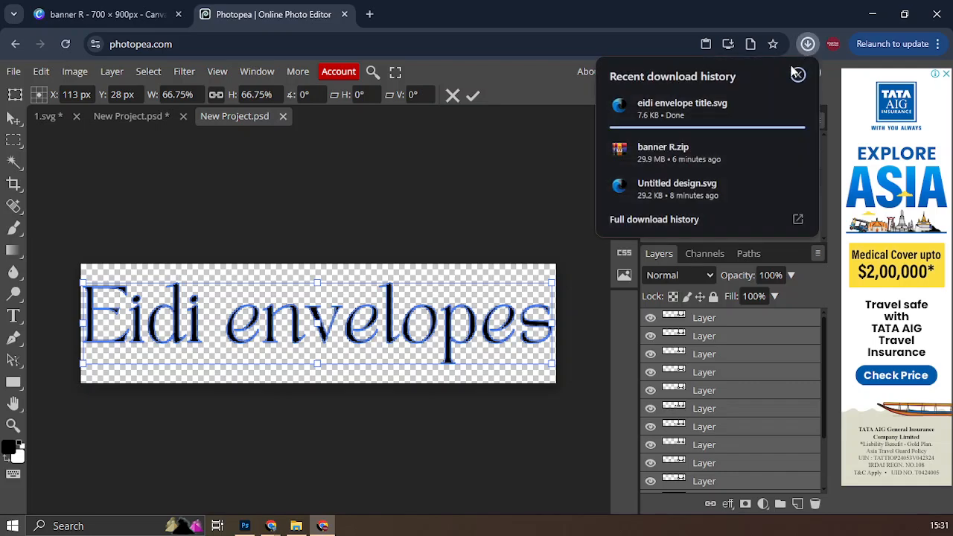
Step: In 1.svg, delete the "Eidi envelopes" heading together with the image layers selected around it
click(52, 118)
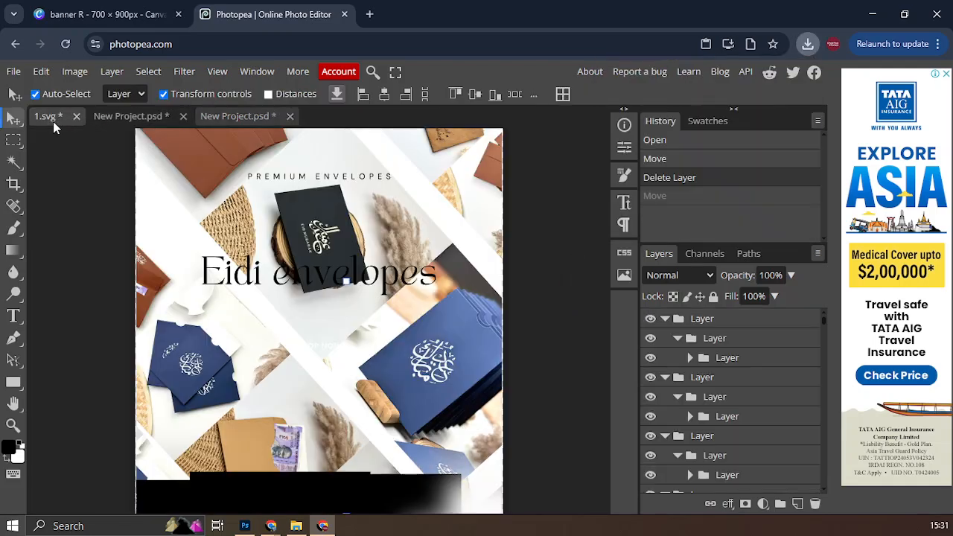
scroll(343, 321, up, 3)
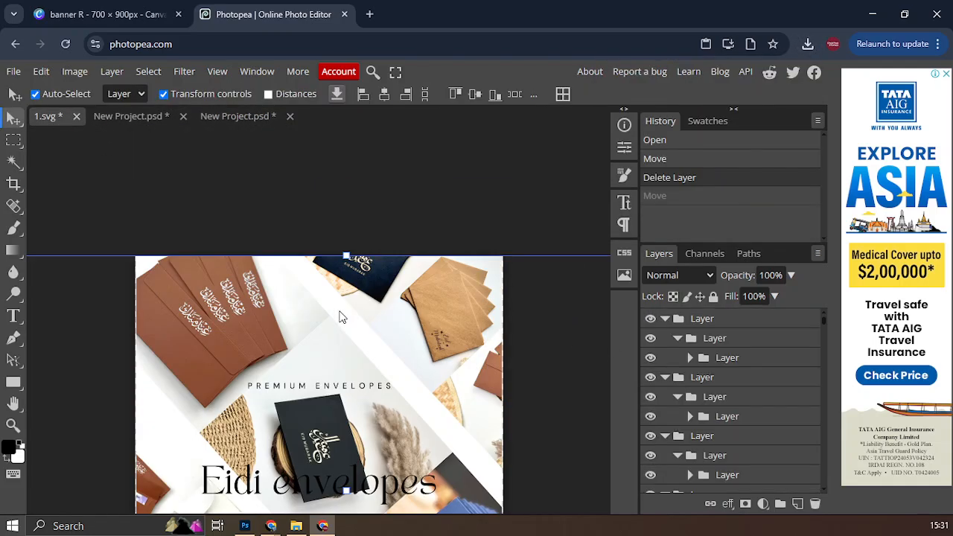
scroll(341, 318, down, 1)
drag(339, 320, 325, 314)
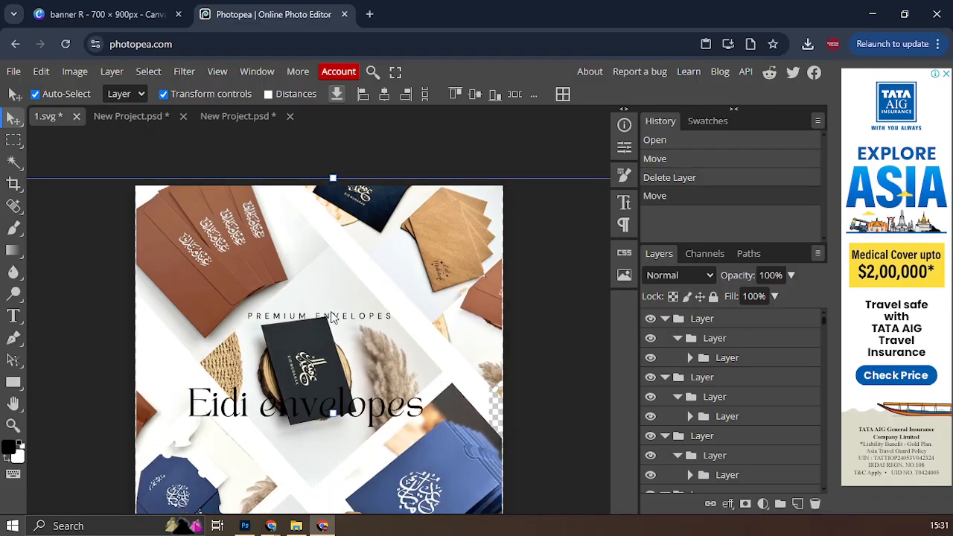
drag(260, 319, 29, 375)
key(Delete)
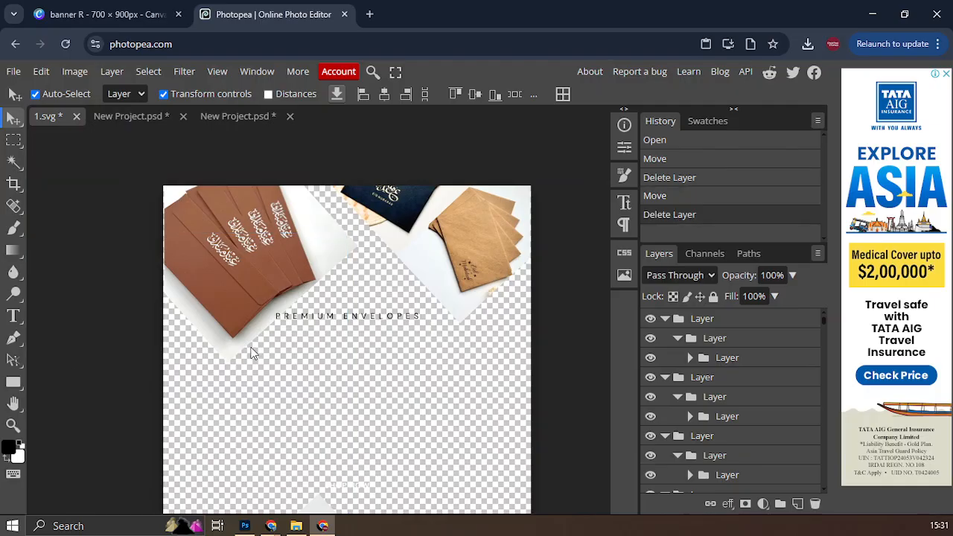
click(334, 328)
click(417, 315)
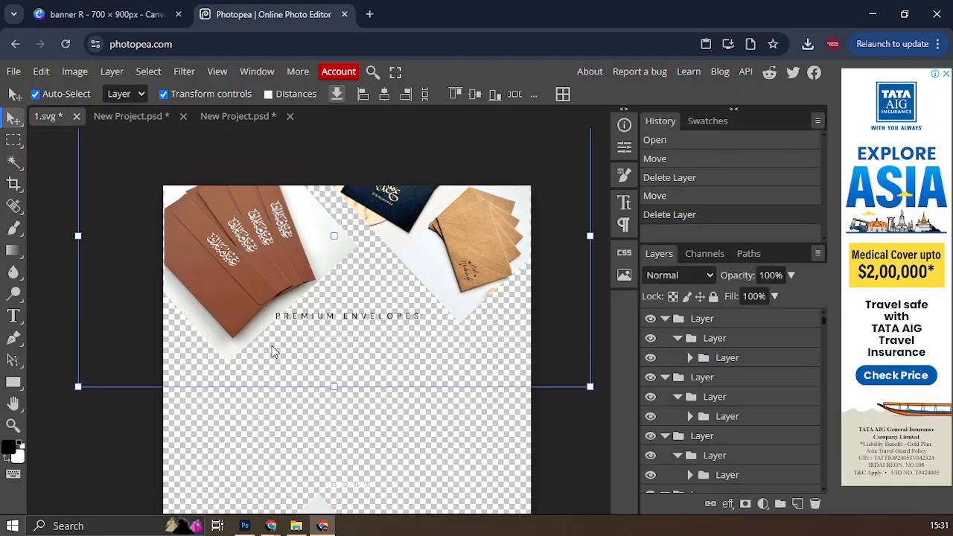
drag(469, 252, 414, 269)
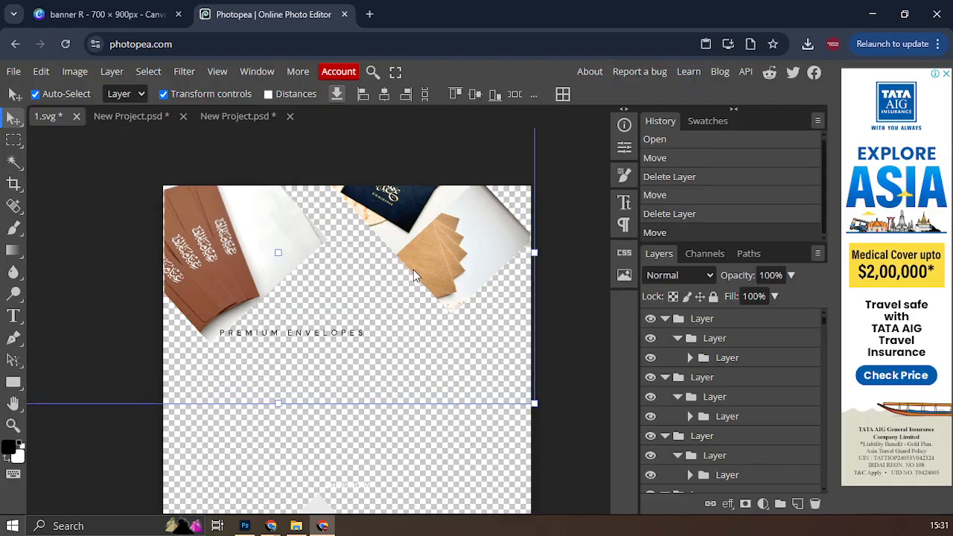
key(ctrl+z)
Step: Delete the kraft and brown envelope picture layers and select all letter layers of the "PREMIUM ENVELOPES" line
click(469, 253)
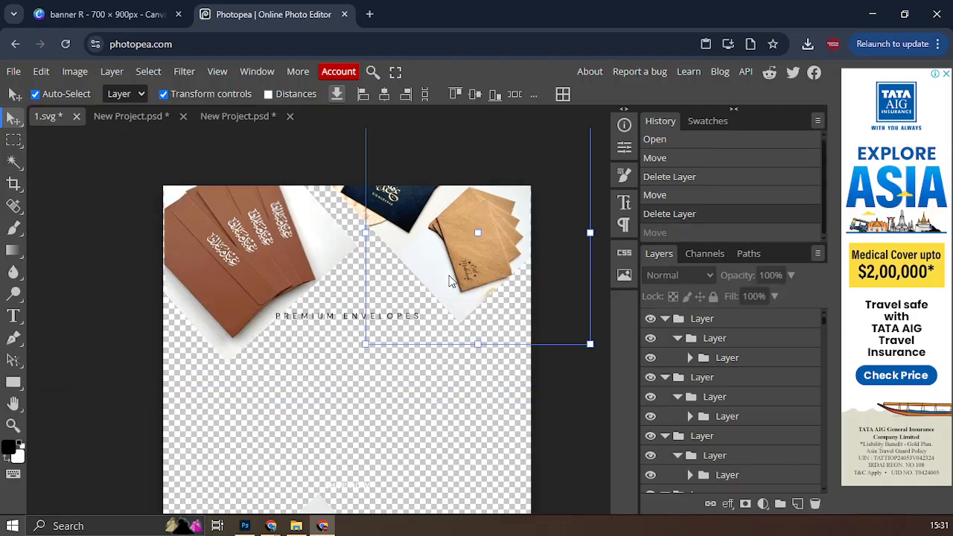
key(Delete)
click(292, 254)
key(Delete)
drag(444, 299, 222, 365)
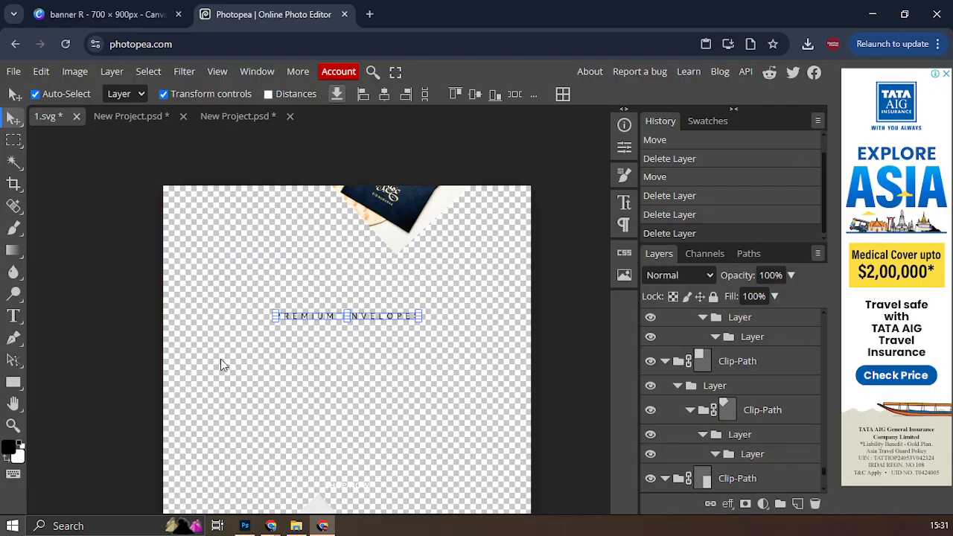
Step: Create a new project 5 cm wide and 1 cm high with a transparent background
click(10, 70)
click(30, 92)
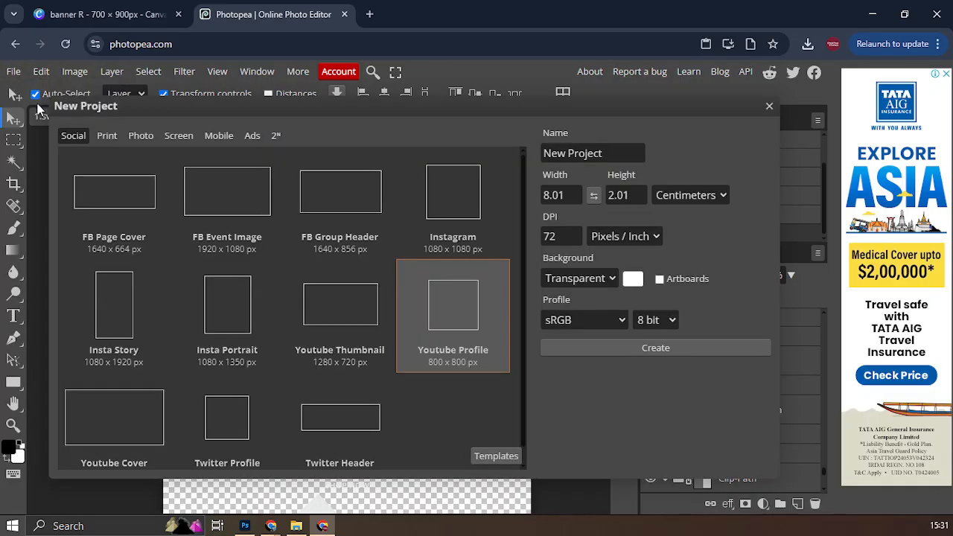
drag(580, 195, 539, 195)
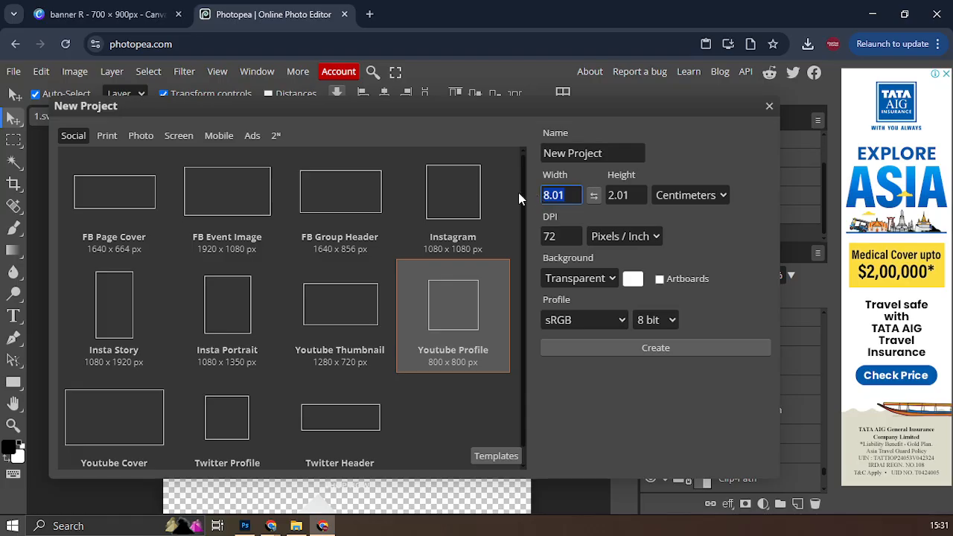
text(5)
click(629, 200)
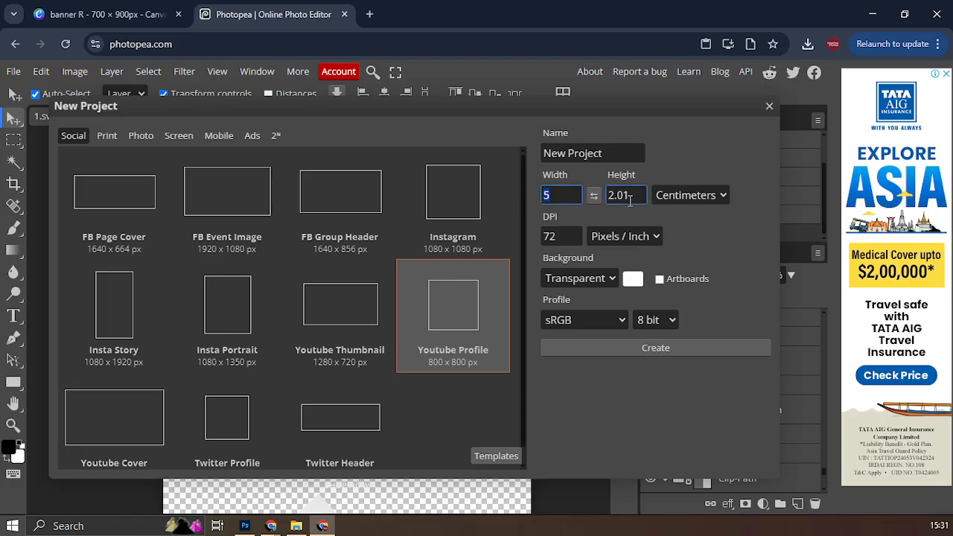
key(Tab)
text(1)
click(644, 350)
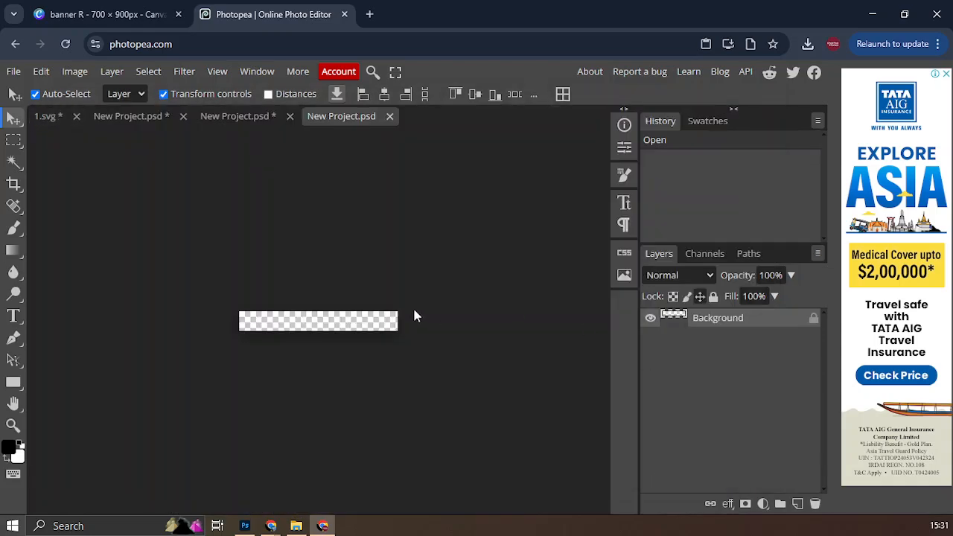
Step: Paste the "PREMIUM ENVELOPES" letter layers into the new project and try to move them onto the canvas
key(ctrl+v)
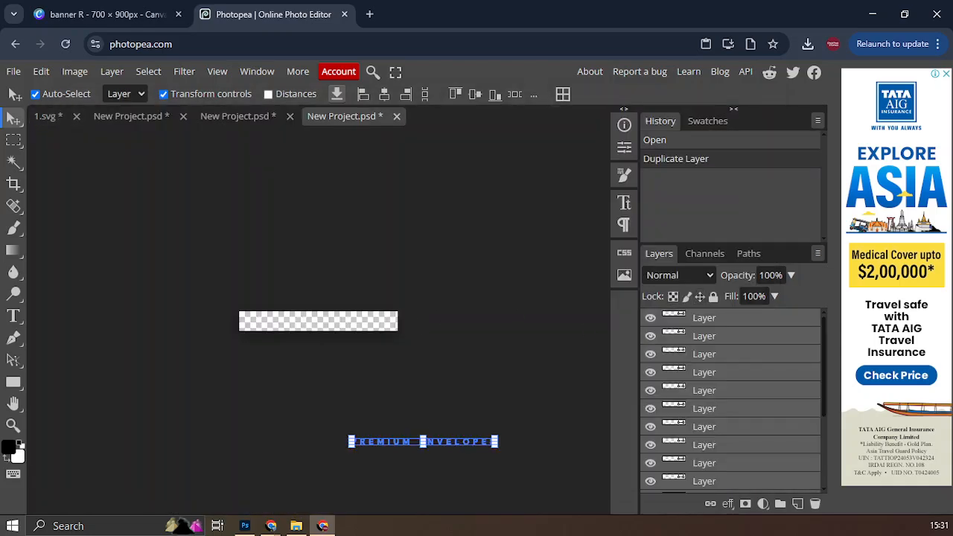
key(ctrl+plus)
scroll(438, 425, down, 2)
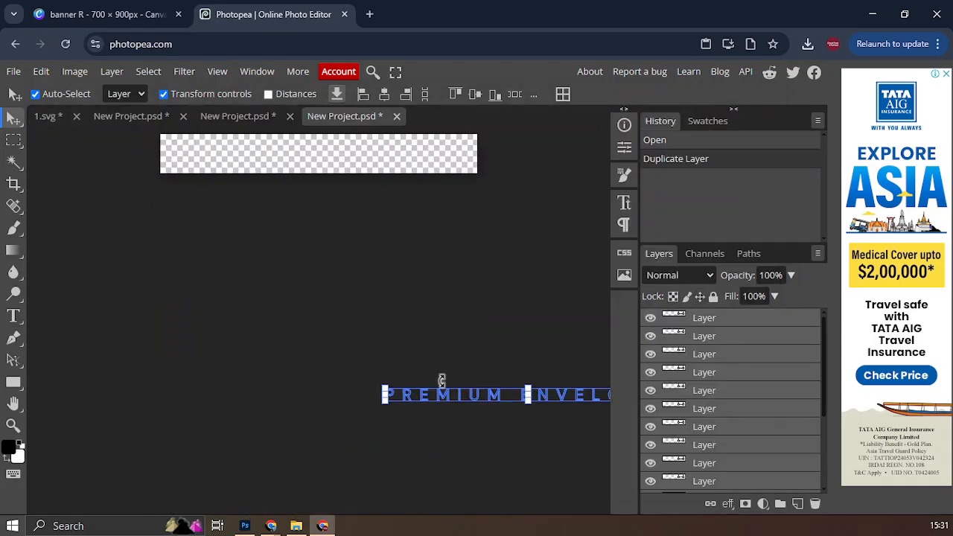
drag(459, 400, 308, 170)
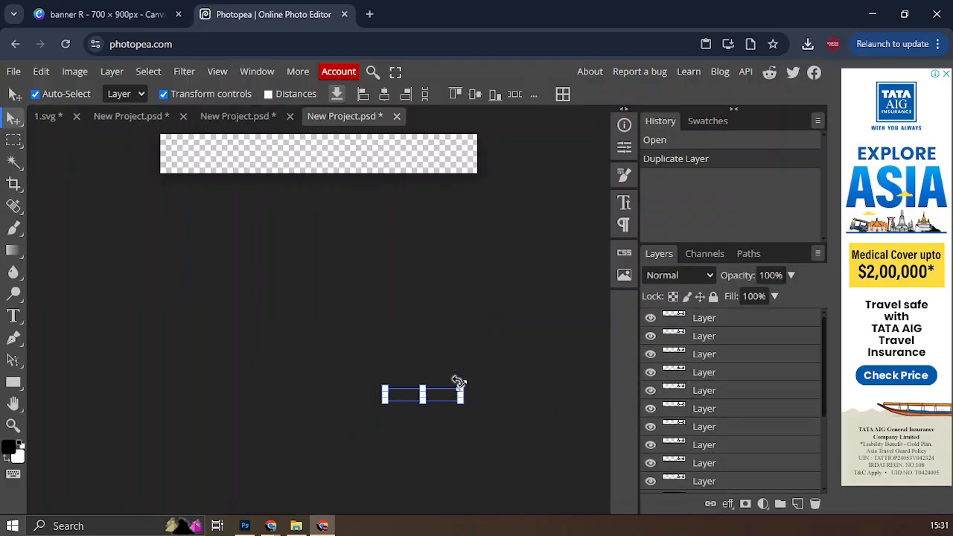
key(ctrl+plus)
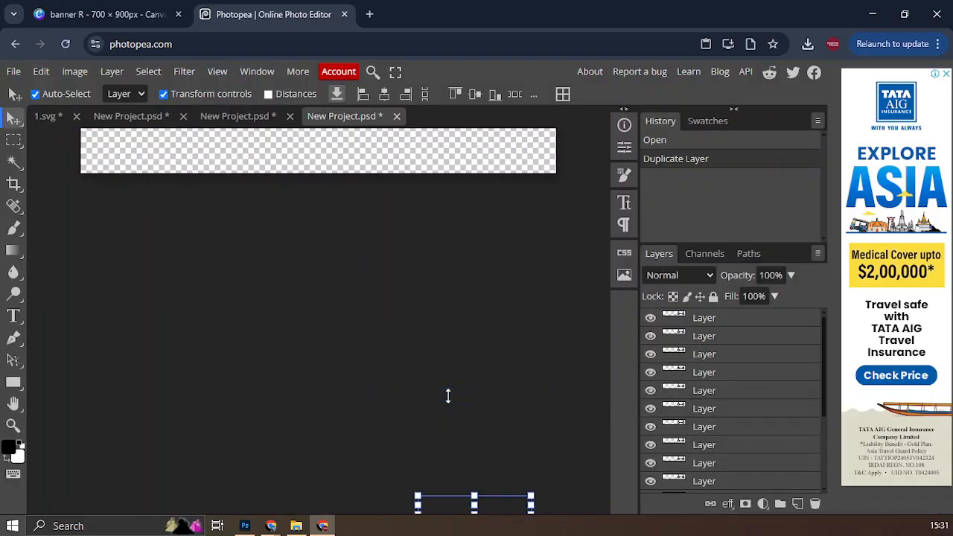
Step: Undo and redo the pasting of the letter layers and try again to move them up to the canvas
key(ctrl+z)
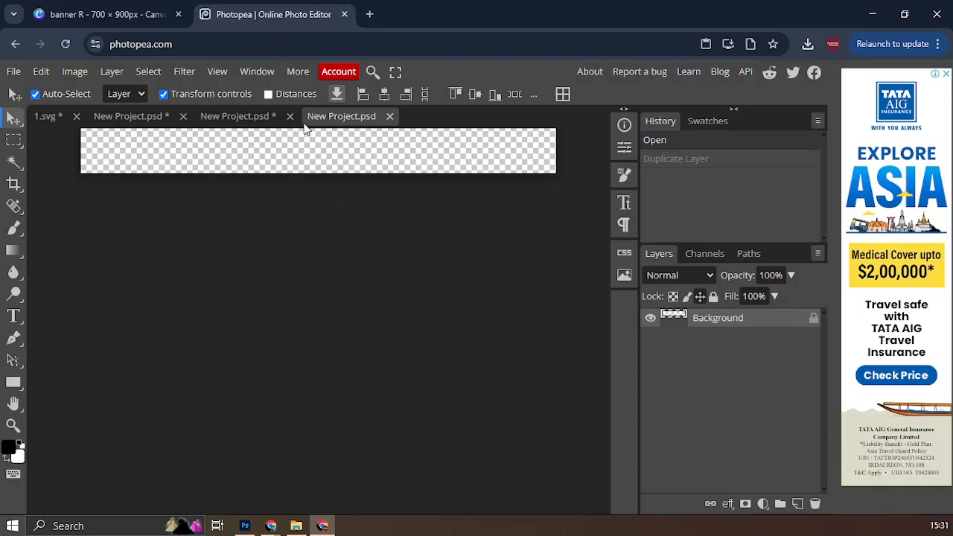
click(325, 166)
key(ctrl+shift+z)
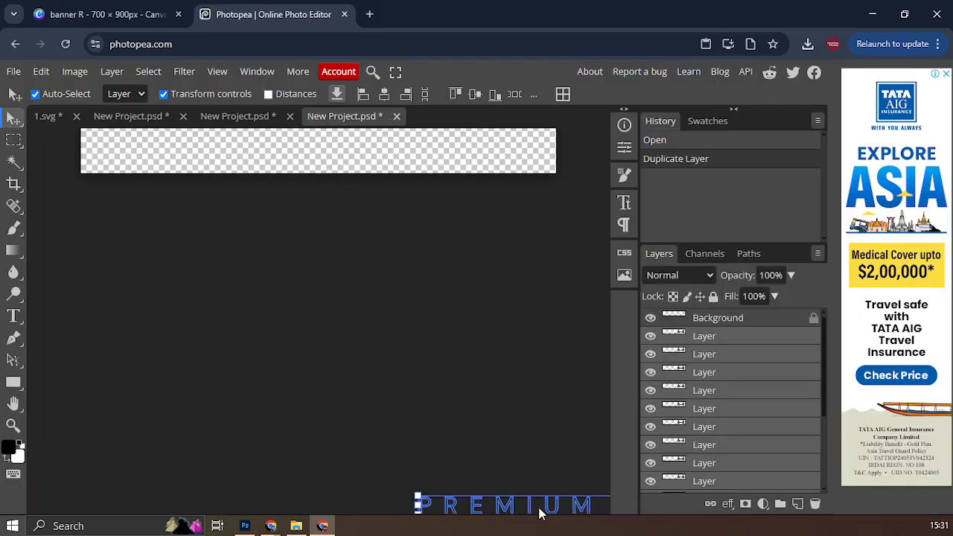
drag(532, 508, 417, 380)
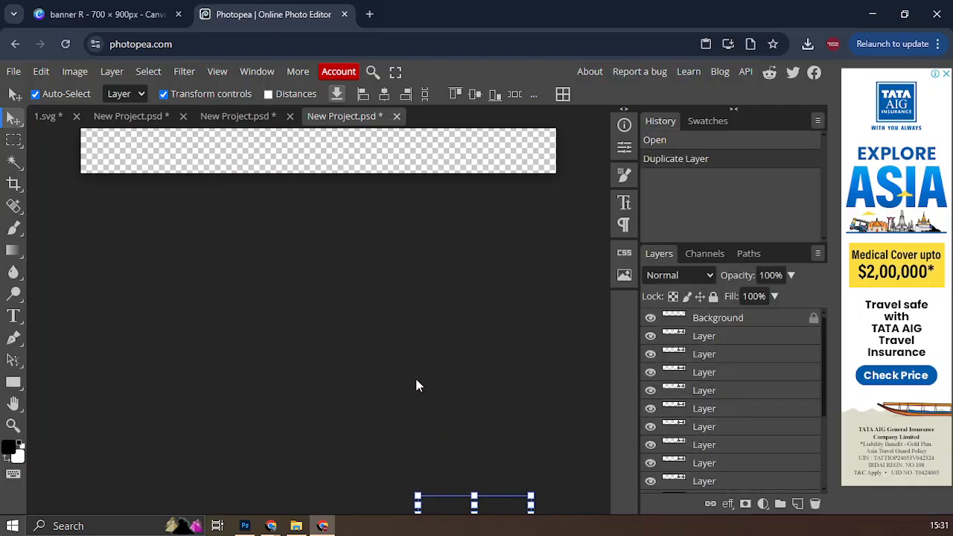
key(ctrl+minus)
key(ctrl+minus)
drag(498, 347, 250, 233)
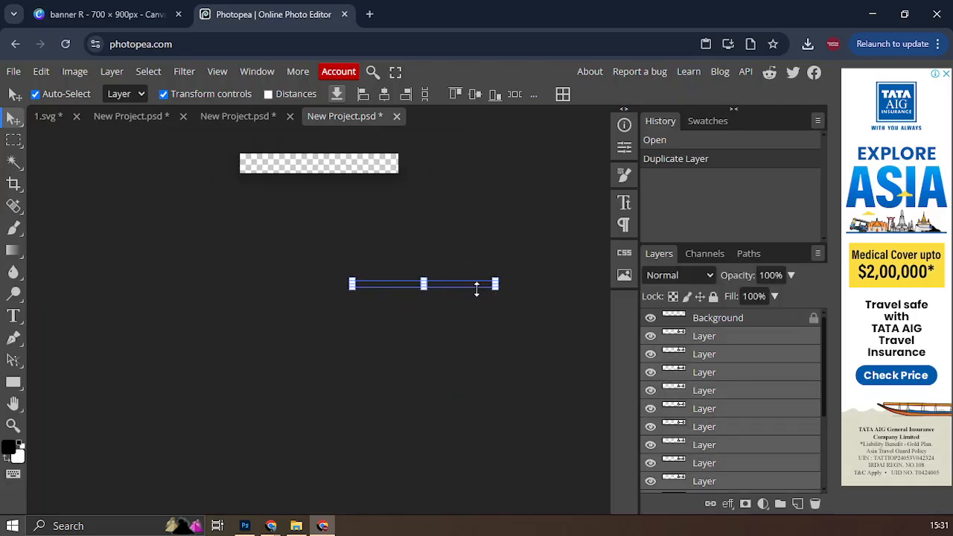
Step: Nudge the "PREMIUM ENVELOPES" letter layers straight up in large increments until they are level with the canvas
key(shift+Up)
key(shift+Up)
key(shift+Up)
key(shift+Up)
key(shift+Up)
key(shift+Up)
key(shift+Up)
key(shift+Up)
key(shift+Up)
key(shift+Up)
key(shift+Up)
key(shift+Up)
key(shift+Up)
key(shift+Up)
key(shift+Up)
key(shift+Up)
key(shift+Up)
key(shift+Up)
key(shift+Up)
key(shift+Up)
key(shift+Up)
key(shift+Up)
key(shift+Up)
key(shift+Up)
key(shift+Up)
key(shift+Up)
key(shift+Up)
key(shift+Up)
key(shift+Up)
key(shift+Up)
key(shift+Up)
key(shift+Up)
key(shift+Up)
key(shift+Up)
key(shift+Up)
key(shift+Up)
key(shift+Up)
key(shift+Up)
key(shift+Up)
key(shift+Up)
key(shift+Up)
key(shift+Up)
key(shift+Up)
key(shift+Up)
key(shift+Up)
key(shift+Up)
key(shift+Up)
key(shift+Up)
key(shift+Up)
key(shift+Up)
key(shift+Up)
key(shift+Up)
key(shift+Up)
Step: Move the "PREMIUM ENVELOPES" letters left so the whole line lies within the transparent canvas
key(ctrl+plus)
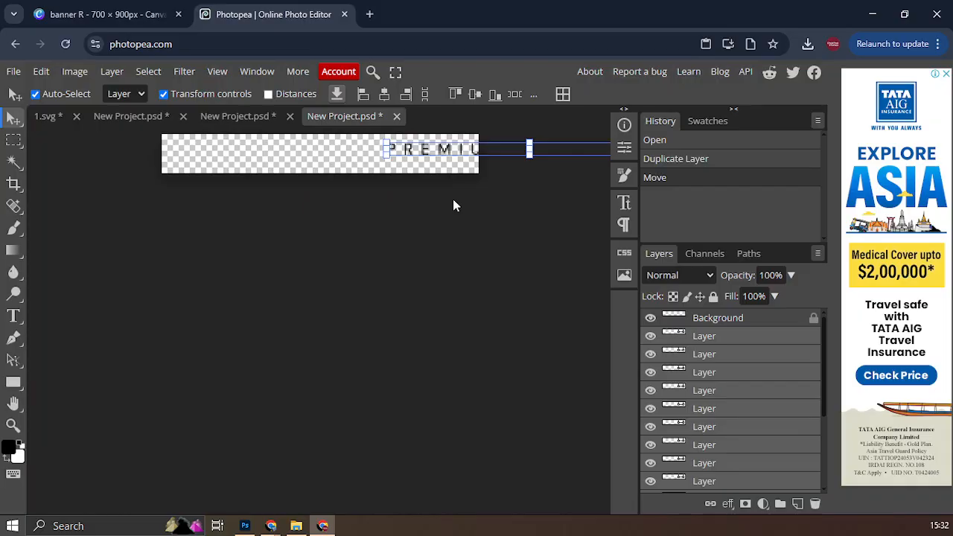
key(ctrl+plus)
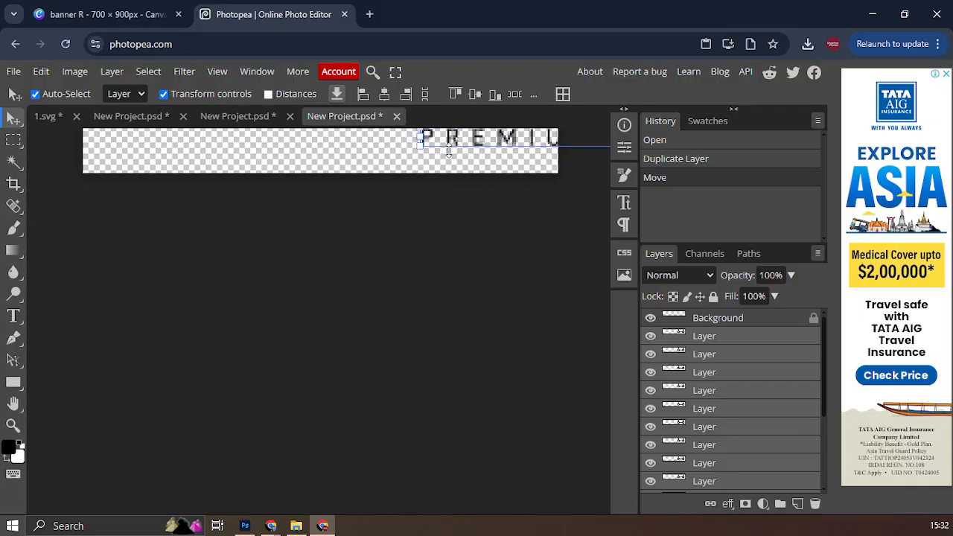
key(ctrl+plus)
drag(466, 303, 315, 423)
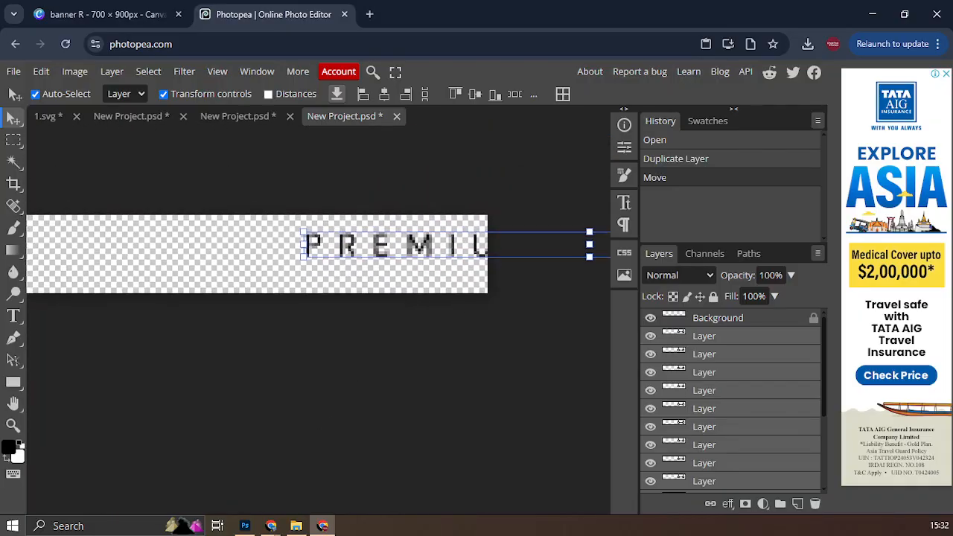
drag(424, 254, 108, 264)
key(ctrl+minus)
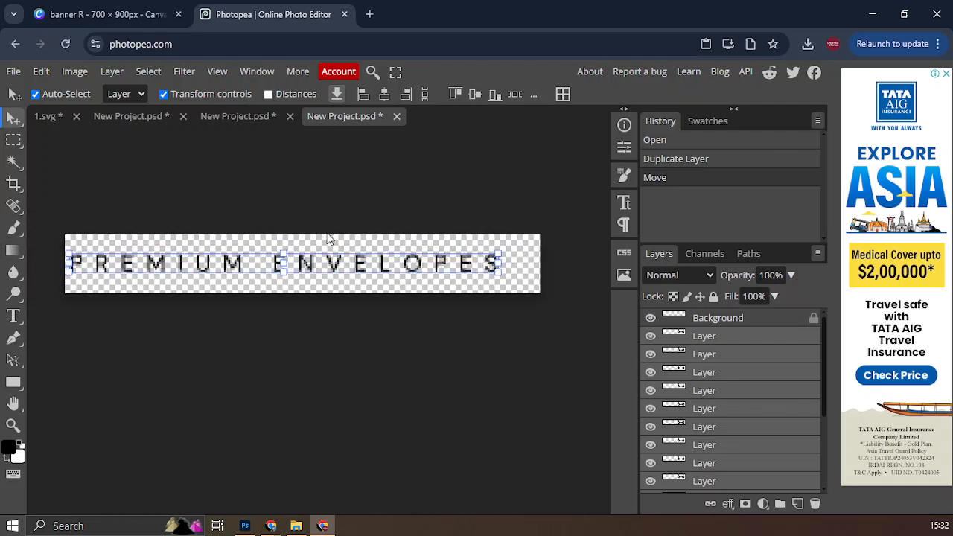
Step: Crop the canvas on its right, upper and lower sides so it fits closely around the "PREMIUM ENVELOPES" line
drag(346, 264, 339, 270)
click(13, 185)
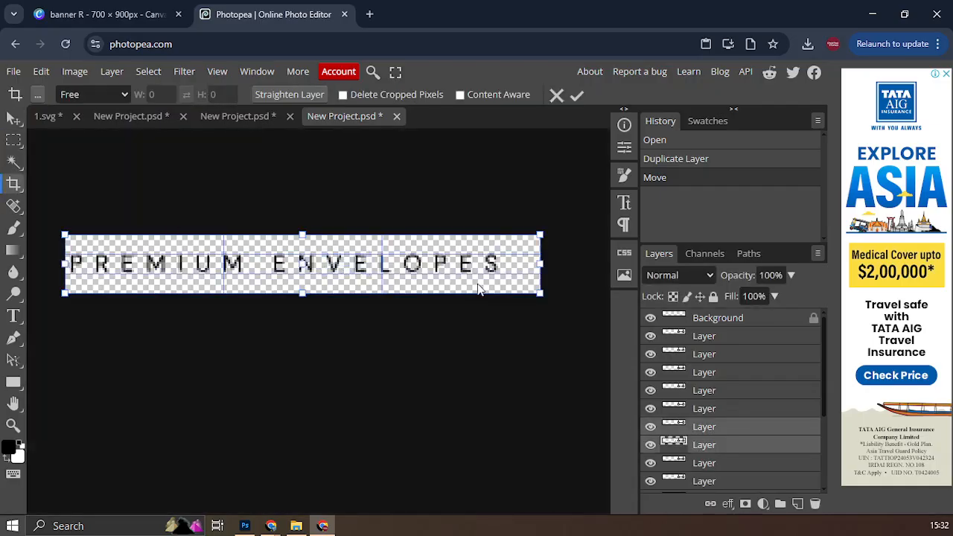
drag(541, 263, 506, 263)
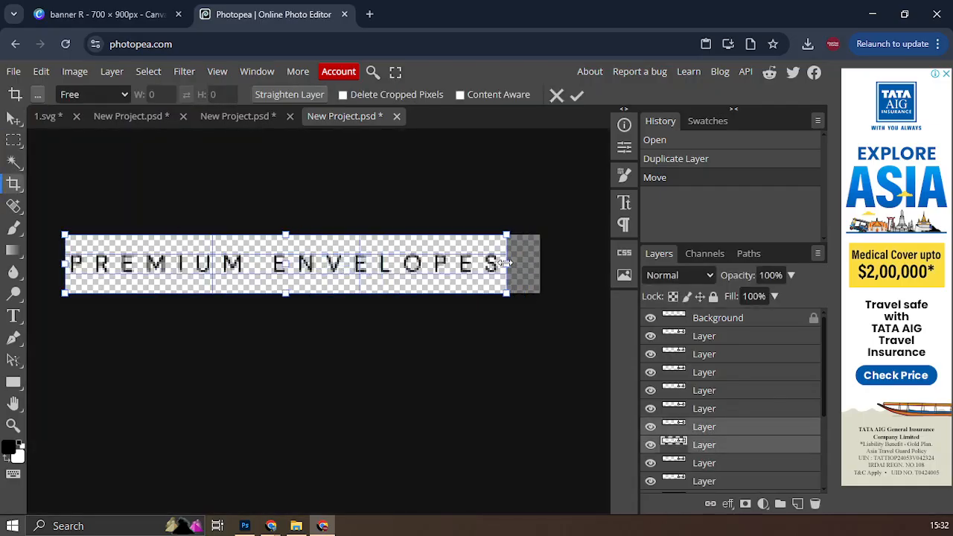
drag(284, 236, 286, 247)
drag(283, 293, 284, 280)
key(Return)
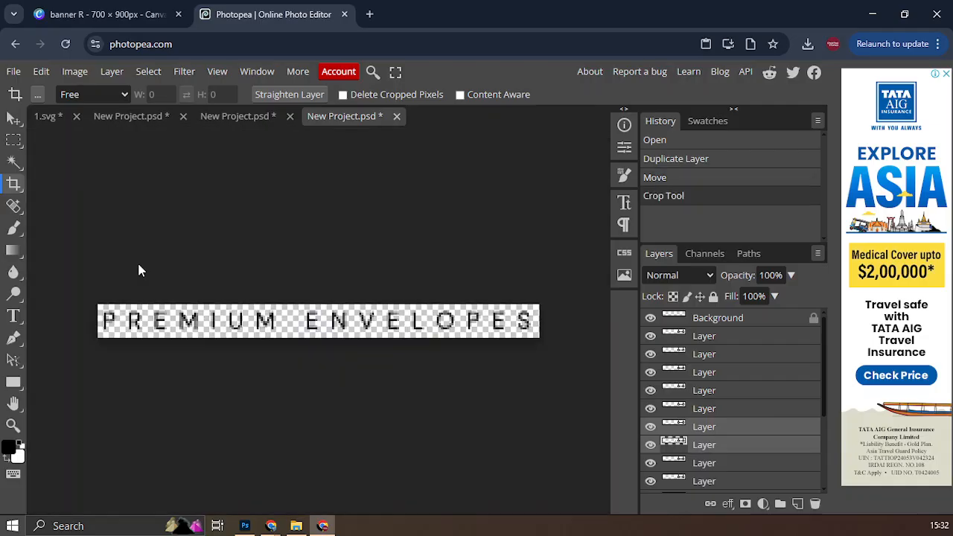
Step: Export the cropped text line as an SVG file named "premium envelopes"
click(13, 71)
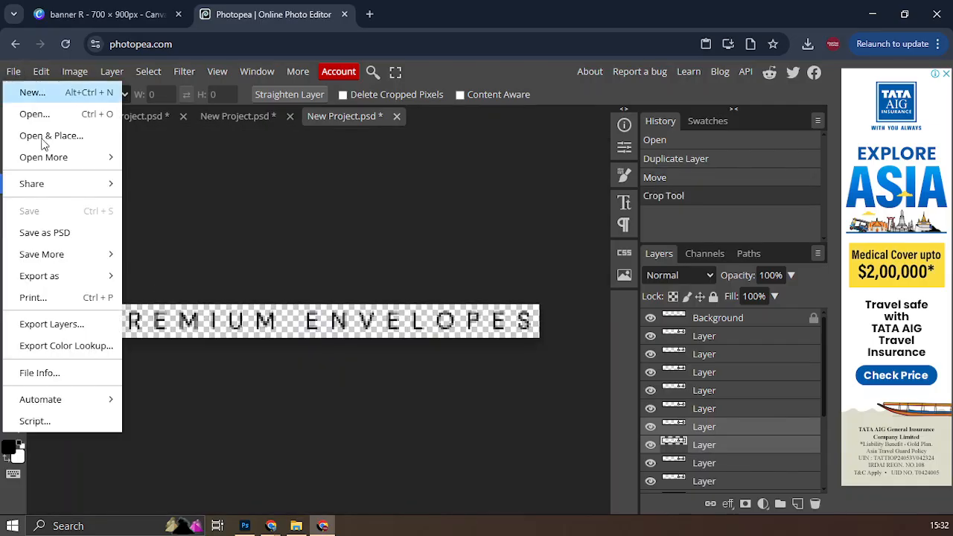
mouse_move(86, 279)
click(178, 363)
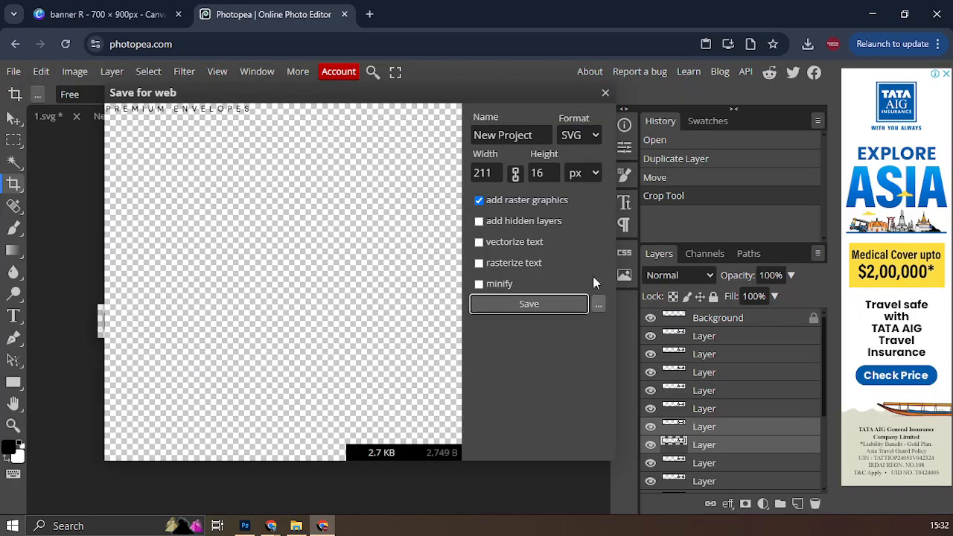
triple_click(528, 134)
drag(498, 97, 458, 178)
click(496, 220)
triple_click(496, 220)
text(premium envelopes)
click(461, 385)
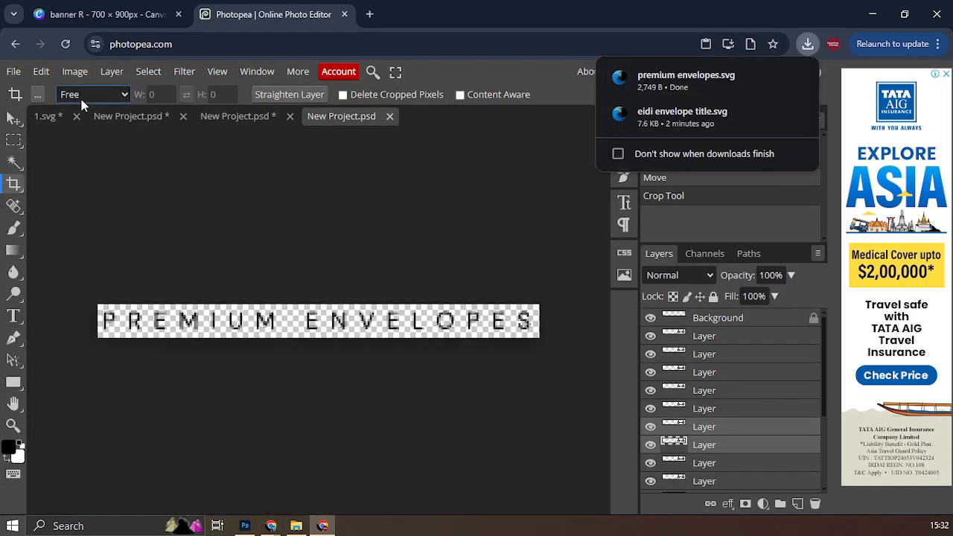
Step: Return to the 1.svg document and undo its last two history changes
click(53, 117)
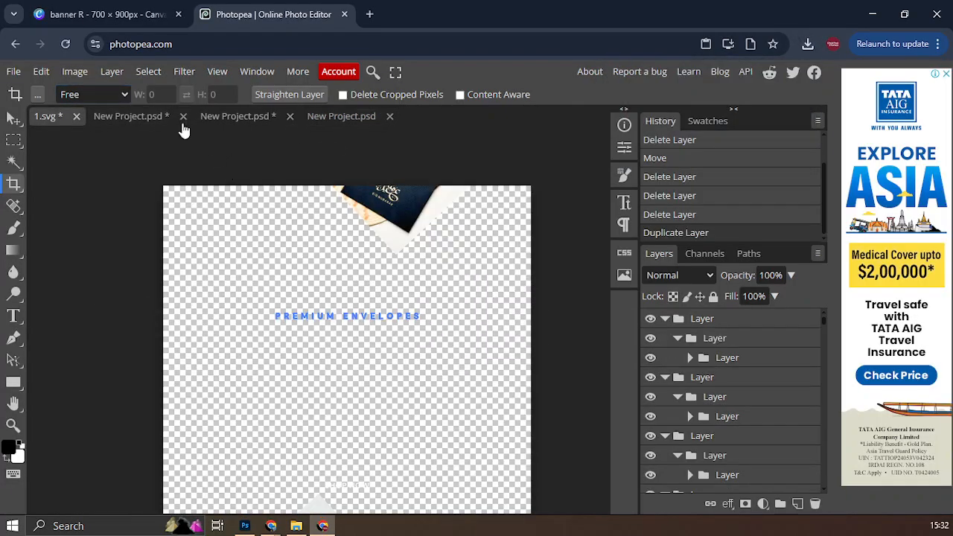
key(ctrl+z)
key(ctrl+z)
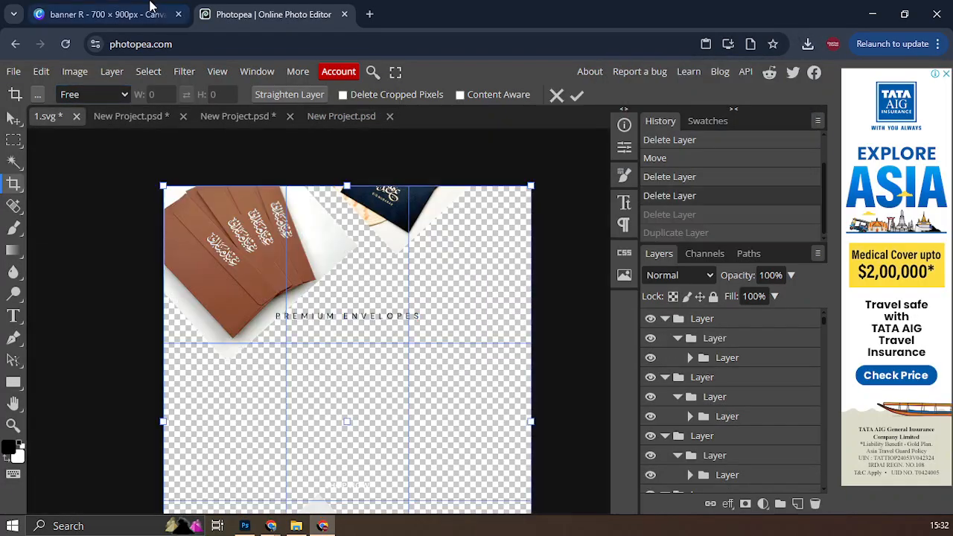
Step: Switch to the Chrome window with the New Tab page, close one of the duplicate Slider Revolution tabs and show the remaining one
click(268, 527)
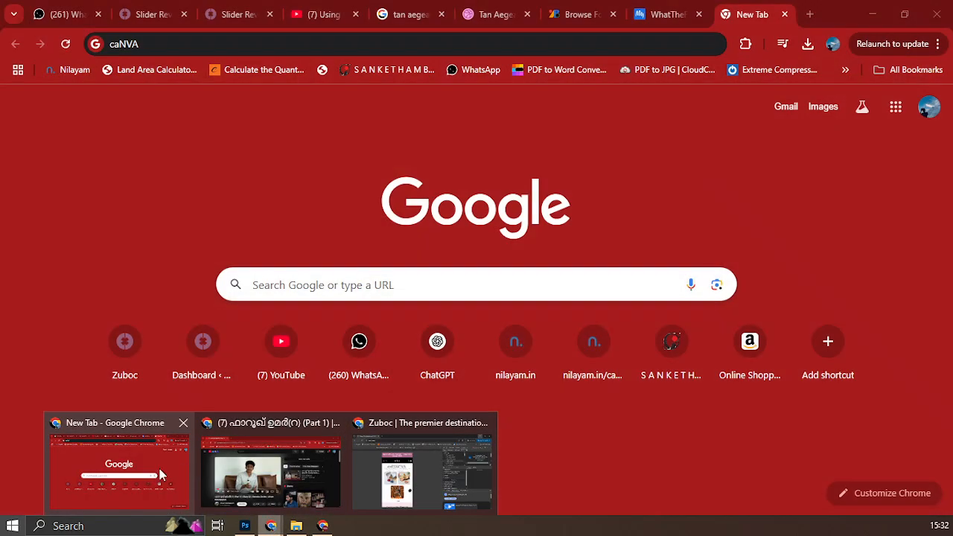
click(159, 473)
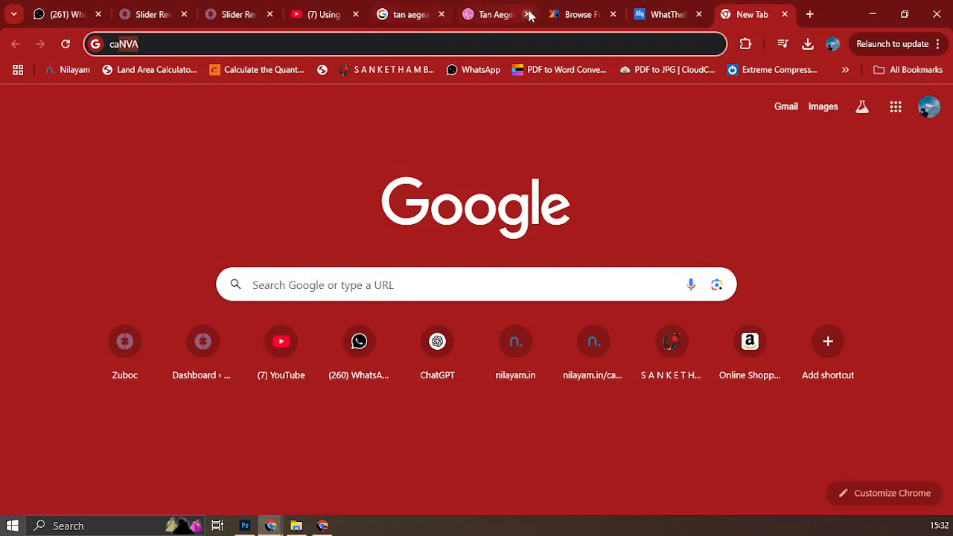
click(184, 14)
click(164, 15)
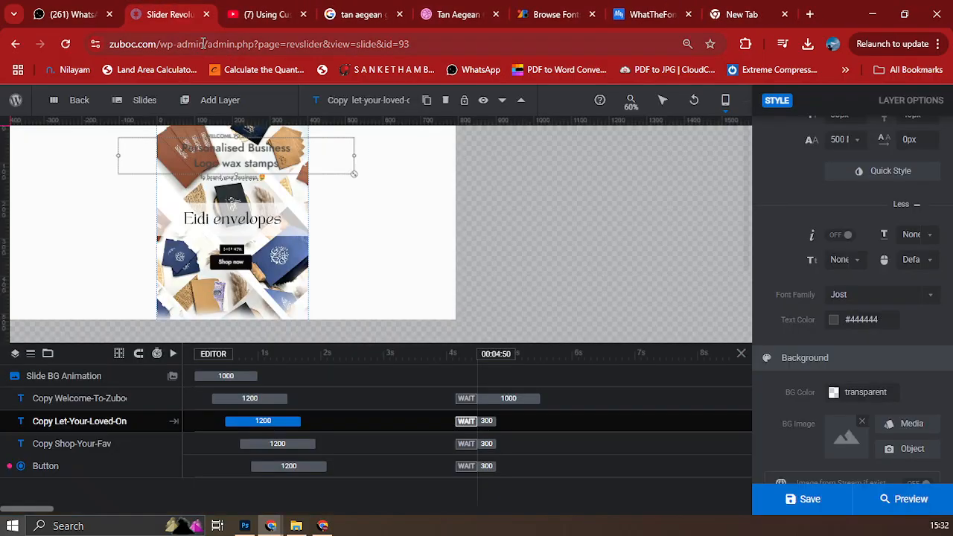
Step: Load the zuboc.com home page in place of the slider editor, leaving the editor without saving its changes
drag(206, 43, 913, 75)
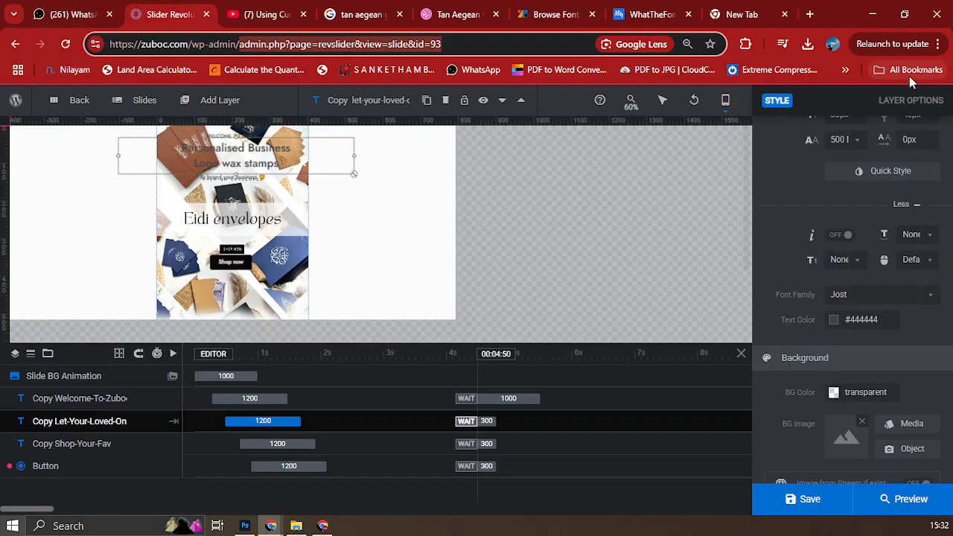
drag(196, 44, 447, 44)
key(BackSpace)
key(Return)
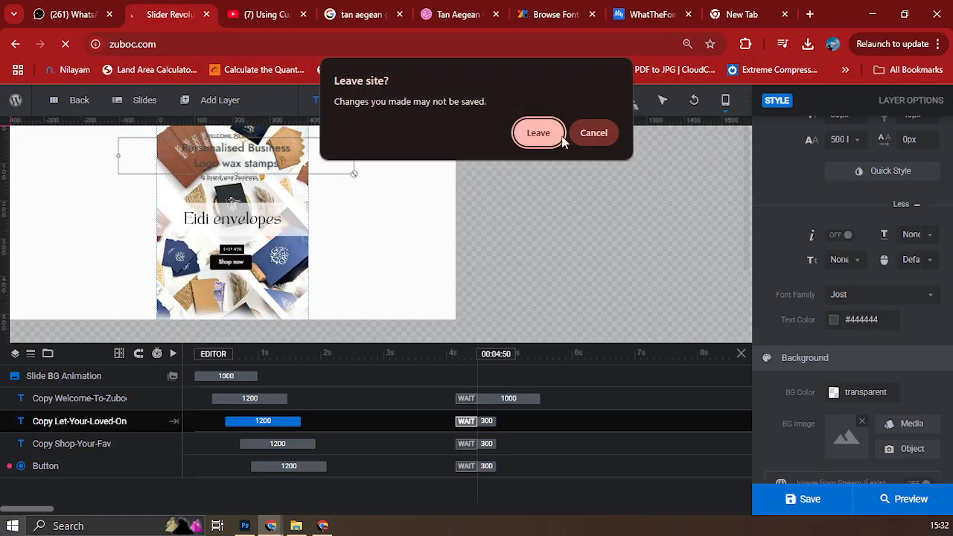
click(533, 136)
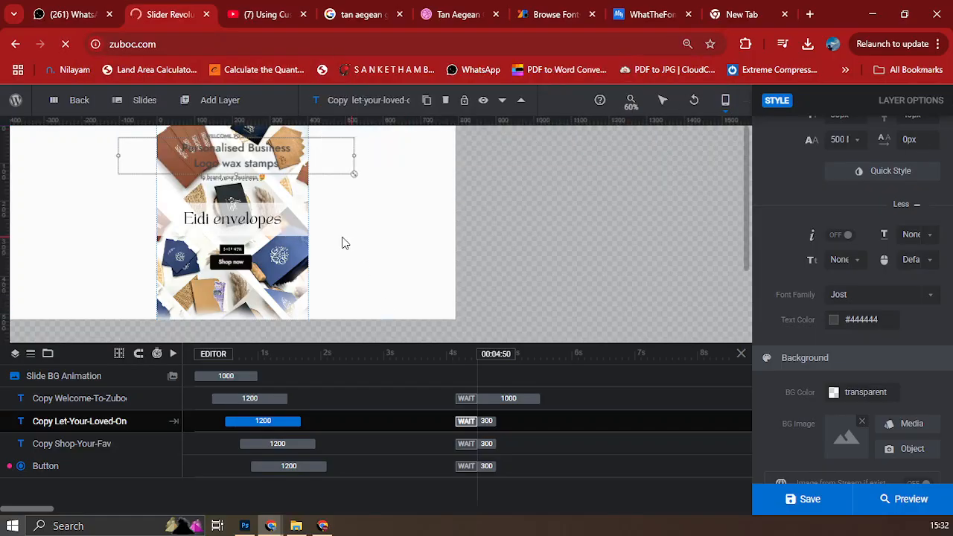